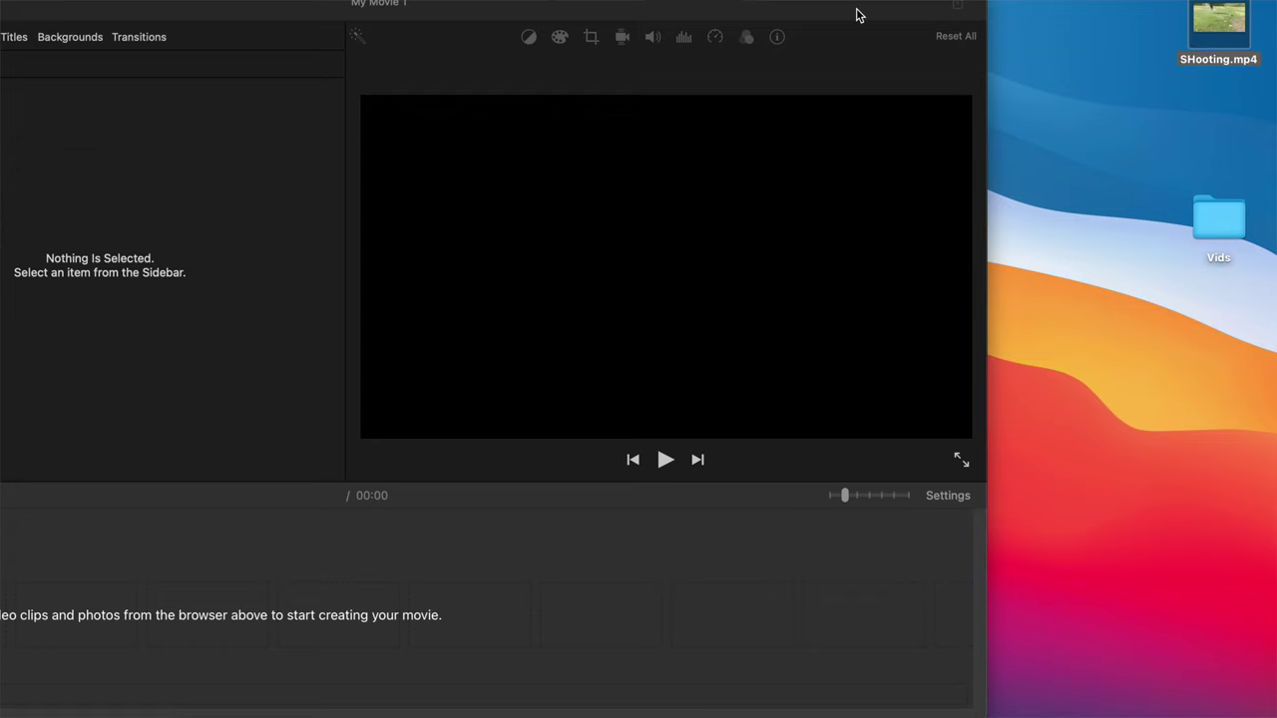
# Step: Add SHooting.mp4 from the desktop to the timeline and cut it down to a section of about 3 seconds showing one shot
pyautogui.moveTo(856, 14); pyautogui.dragTo(1151, 30)
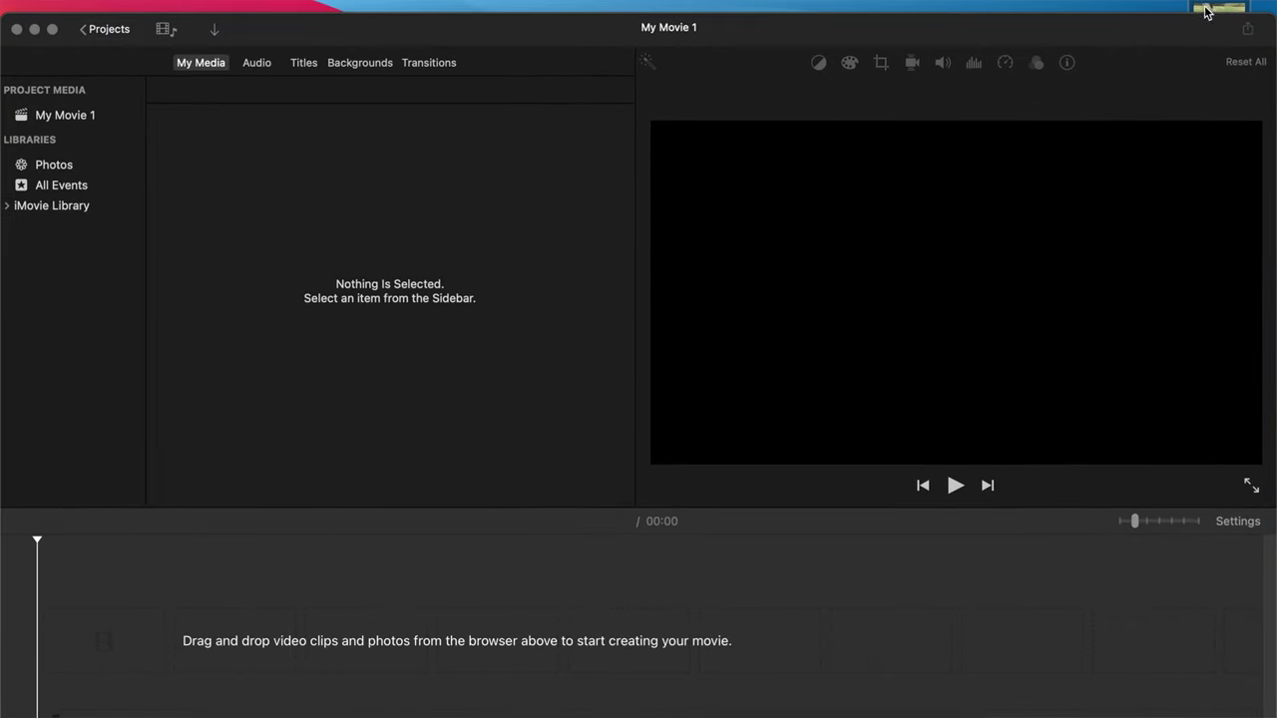
pyautogui.moveTo(1215, 6); pyautogui.dragTo(329, 599)
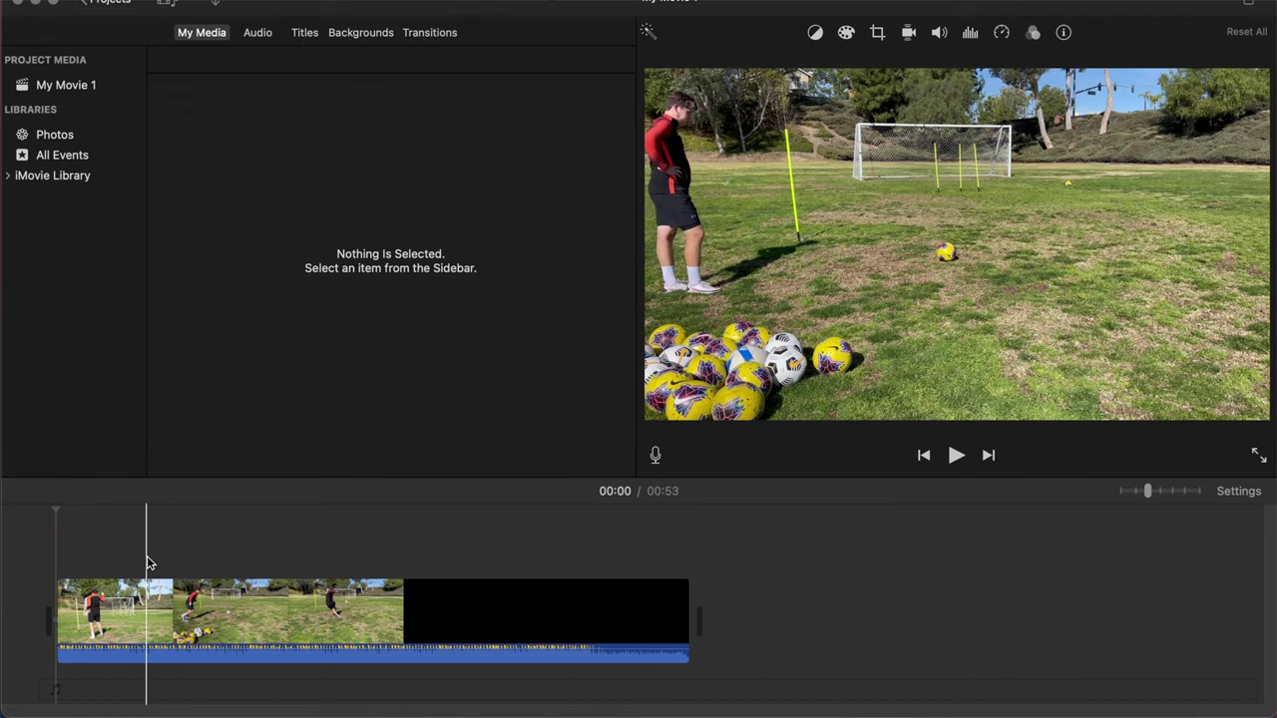
pyautogui.press('super+b')
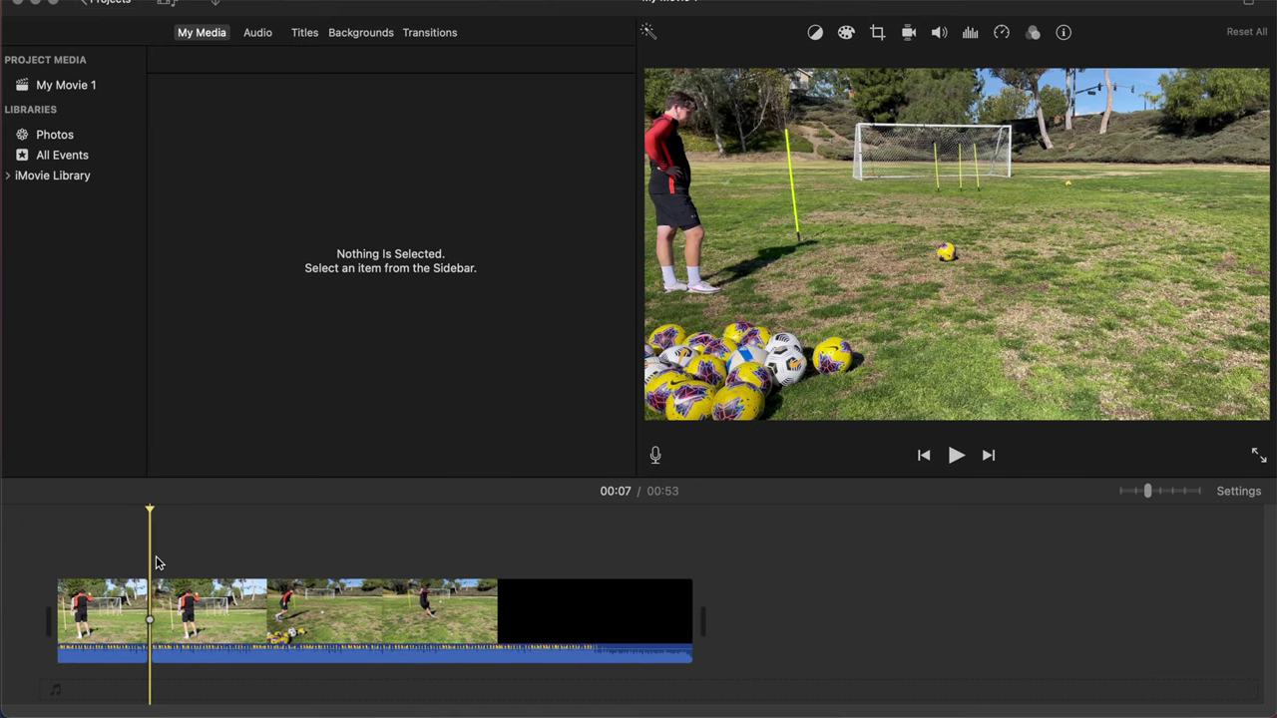
pyautogui.moveTo(193, 559); pyautogui.dragTo(240, 599)
pyautogui.press('Delete')
pyautogui.click(126, 609)
pyautogui.press('Delete')
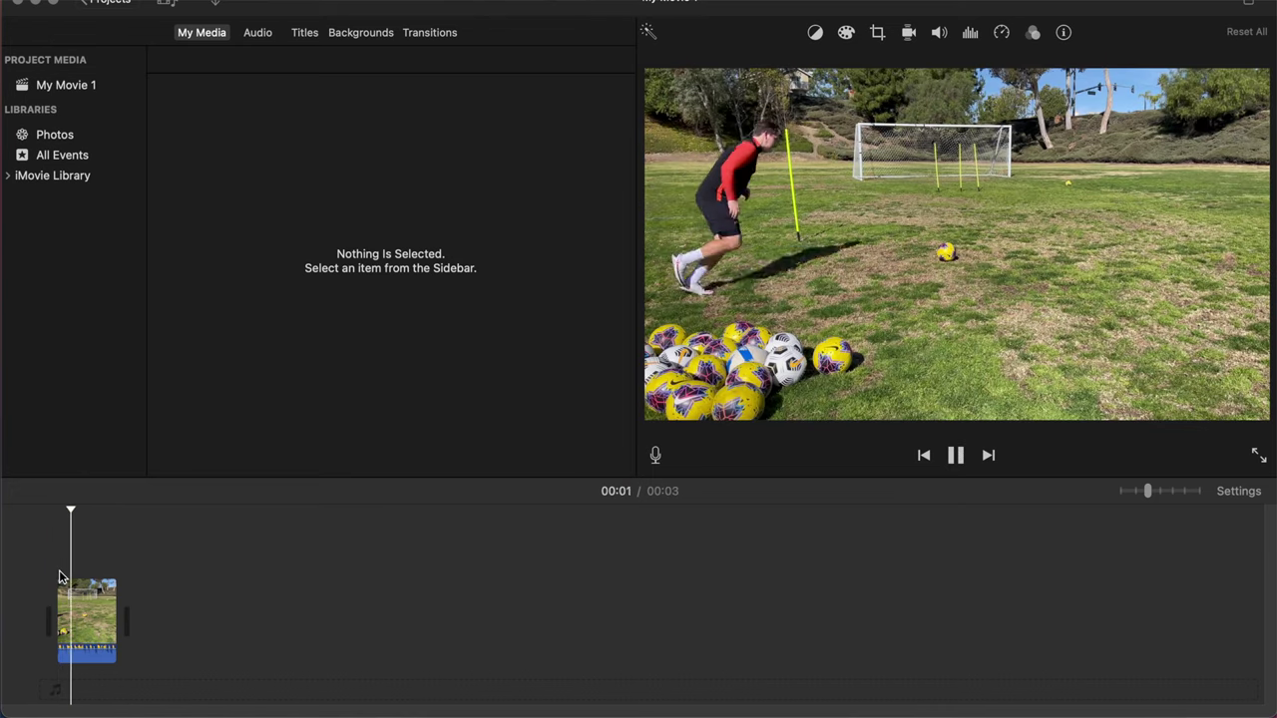
# Step: Play back the trimmed shooting clip with the system volume raised
pyautogui.press('XF86AudioRaiseVolume')
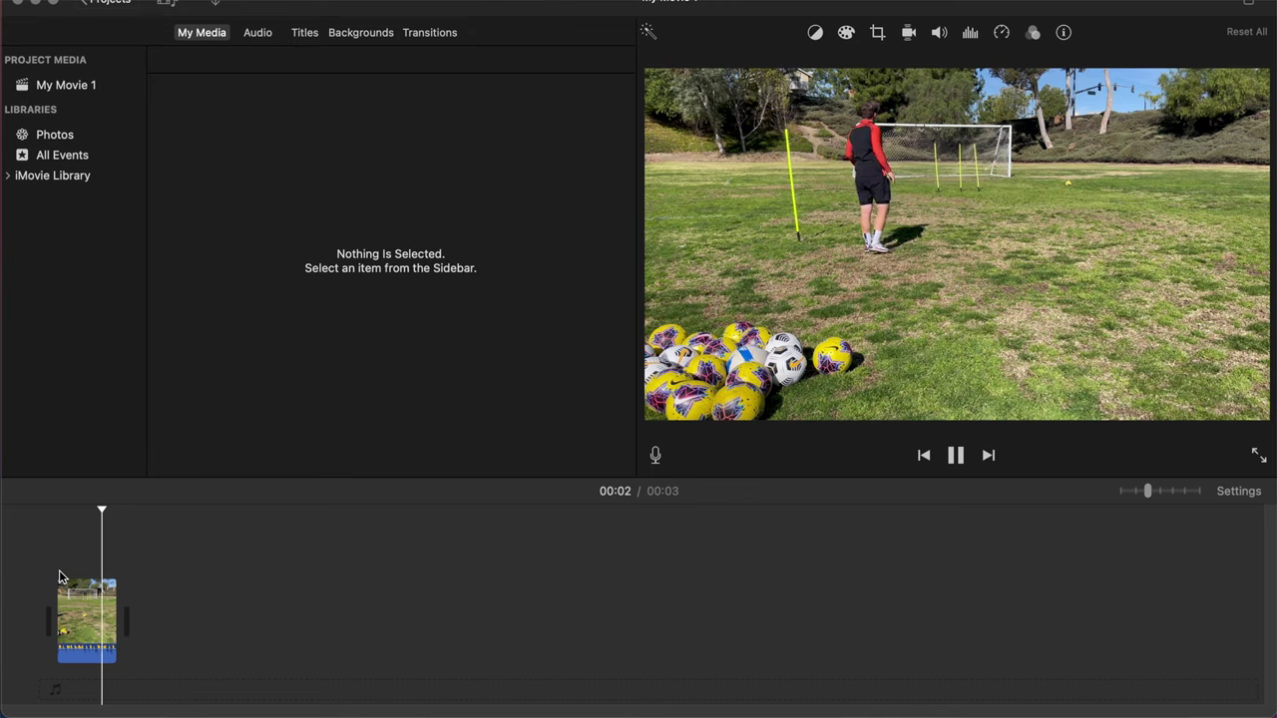
pyautogui.press('XF86AudioRaiseVolume')
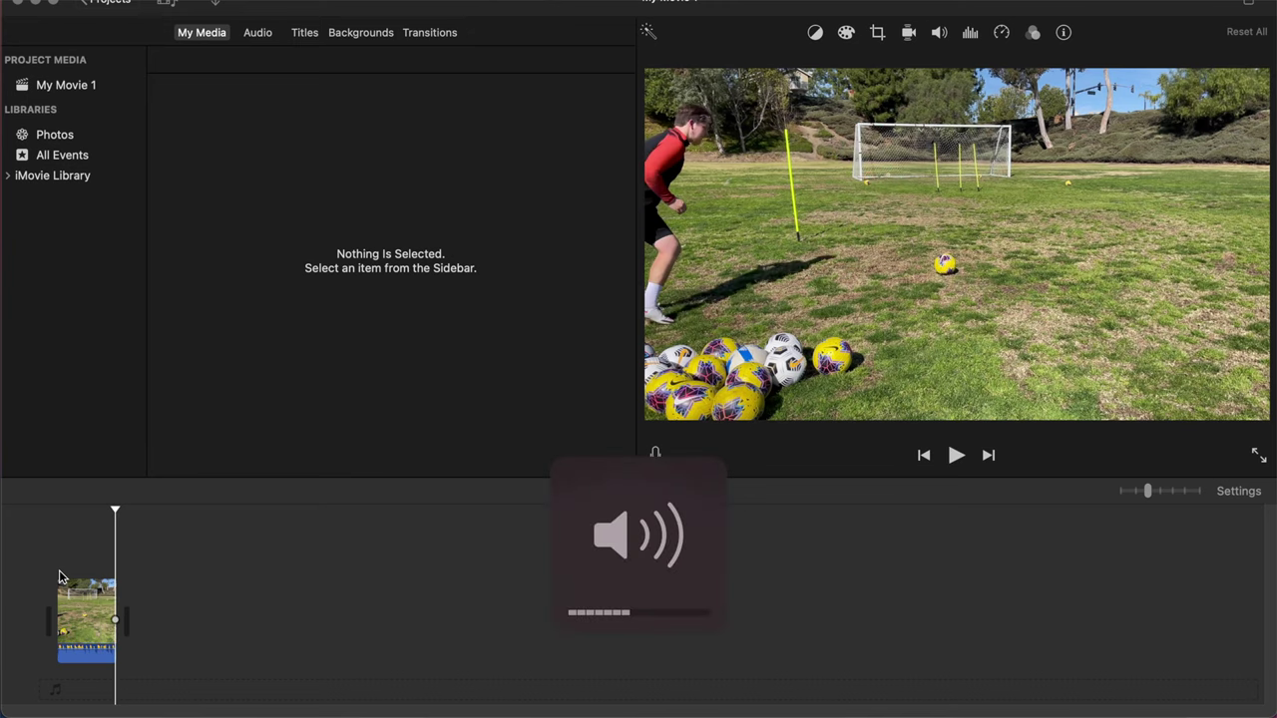
pyautogui.press('space')
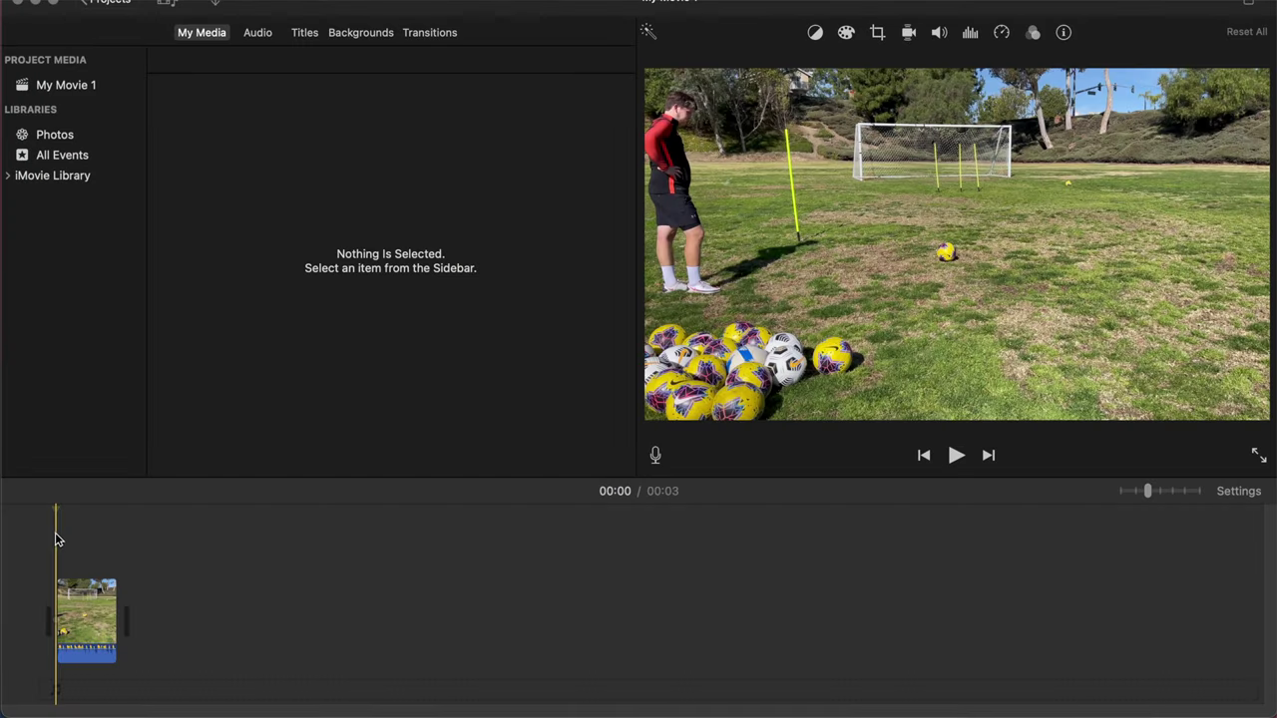
pyautogui.press('space')
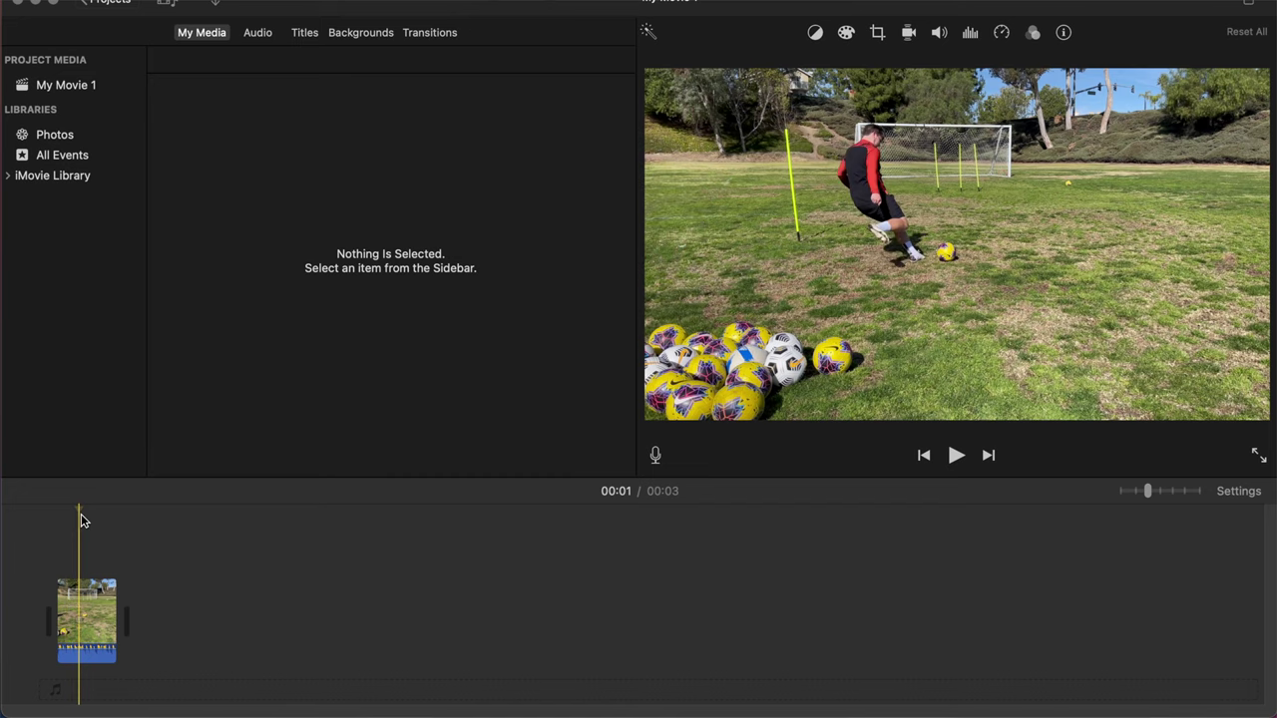
# Step: Add a freeze frame just after the player starts his run-up, and preview it in the timeline
pyautogui.click(72, 522)
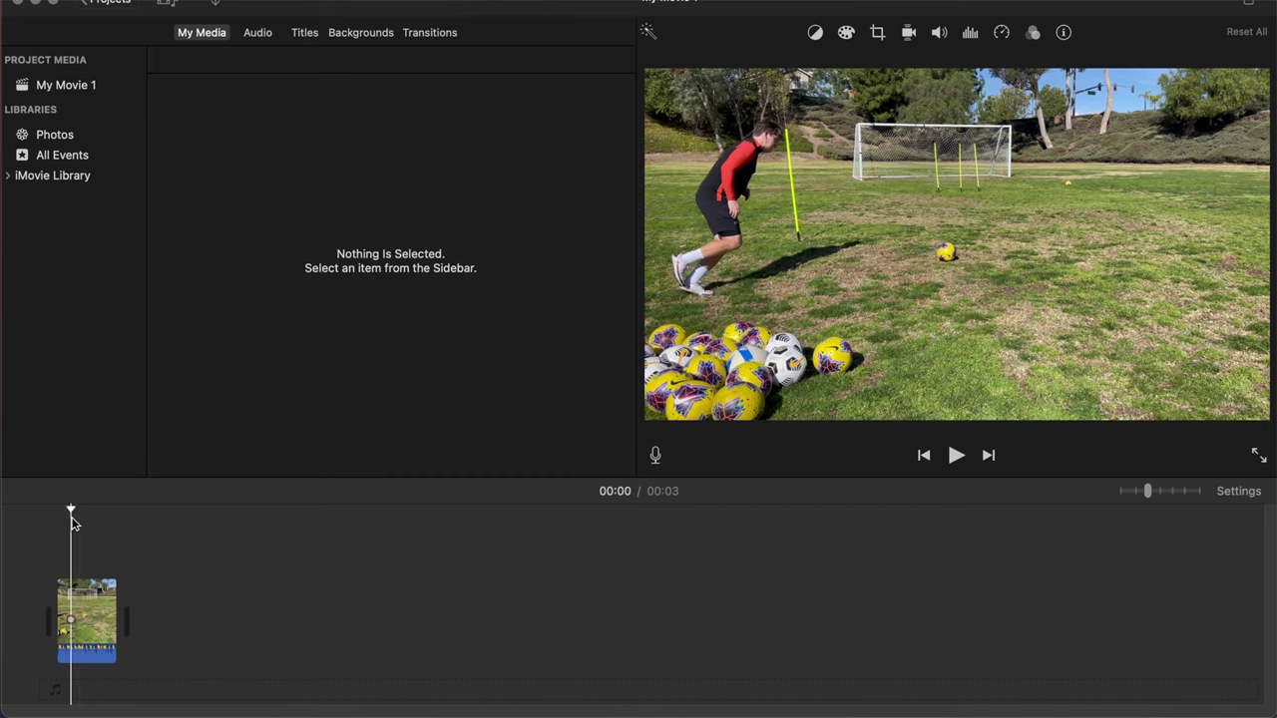
pyautogui.rightClick(71, 582)
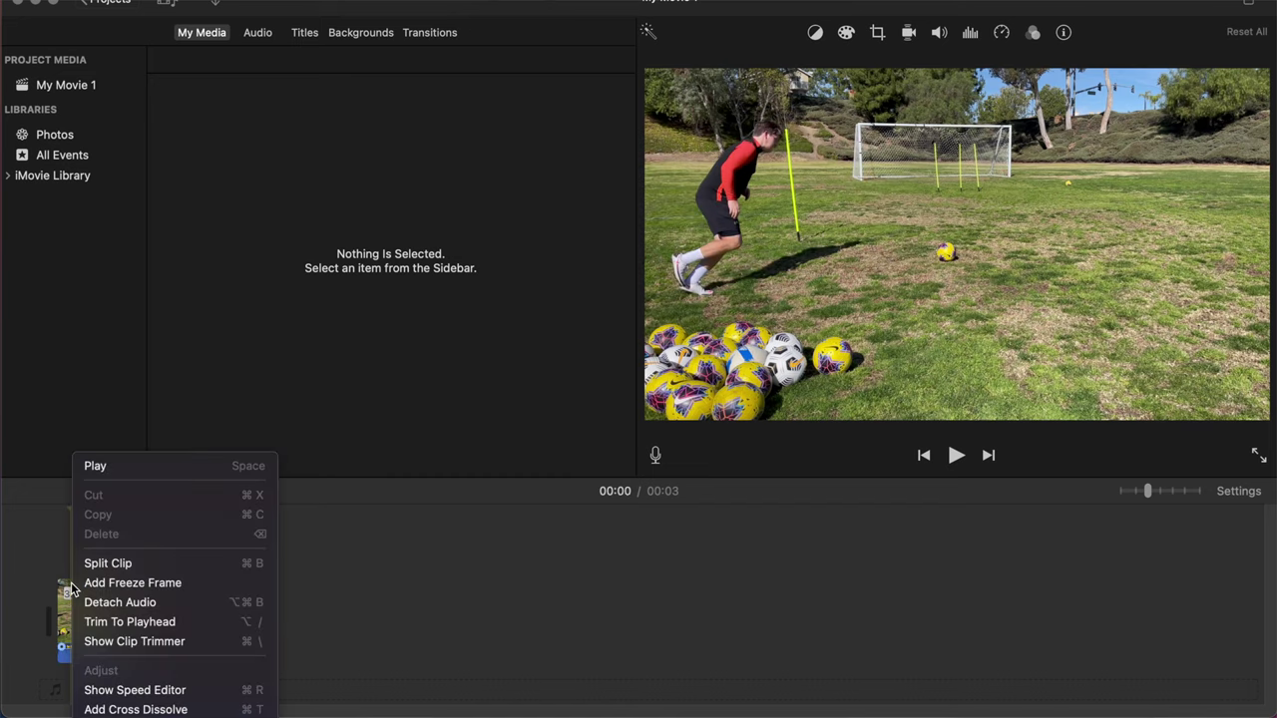
pyautogui.click(82, 582)
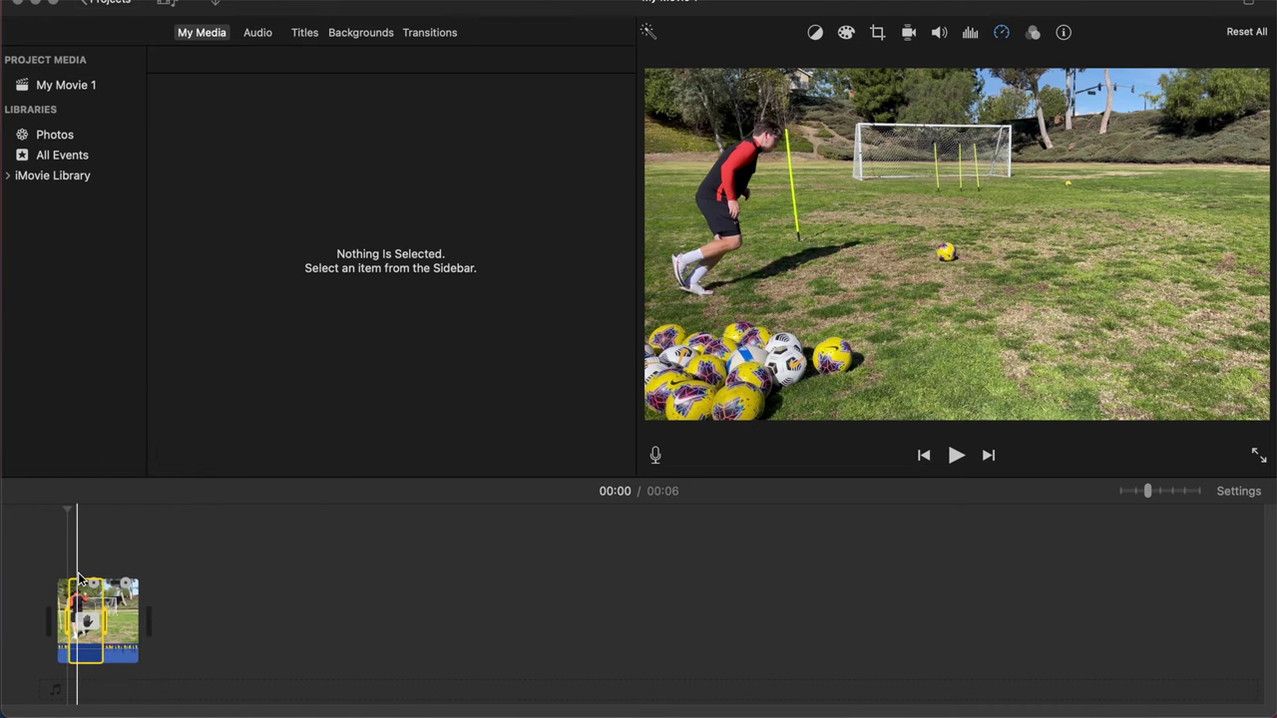
pyautogui.scroll(5, 79, 583)
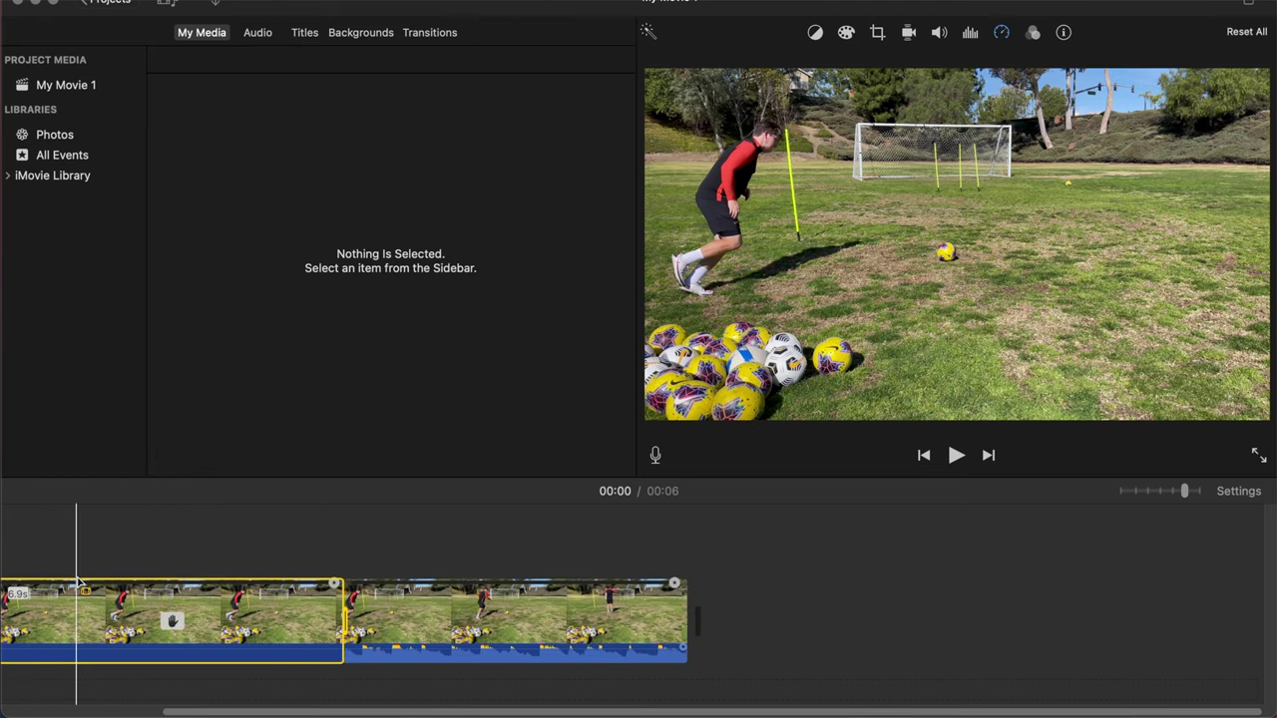
pyautogui.click(42, 567)
pyautogui.press('space')
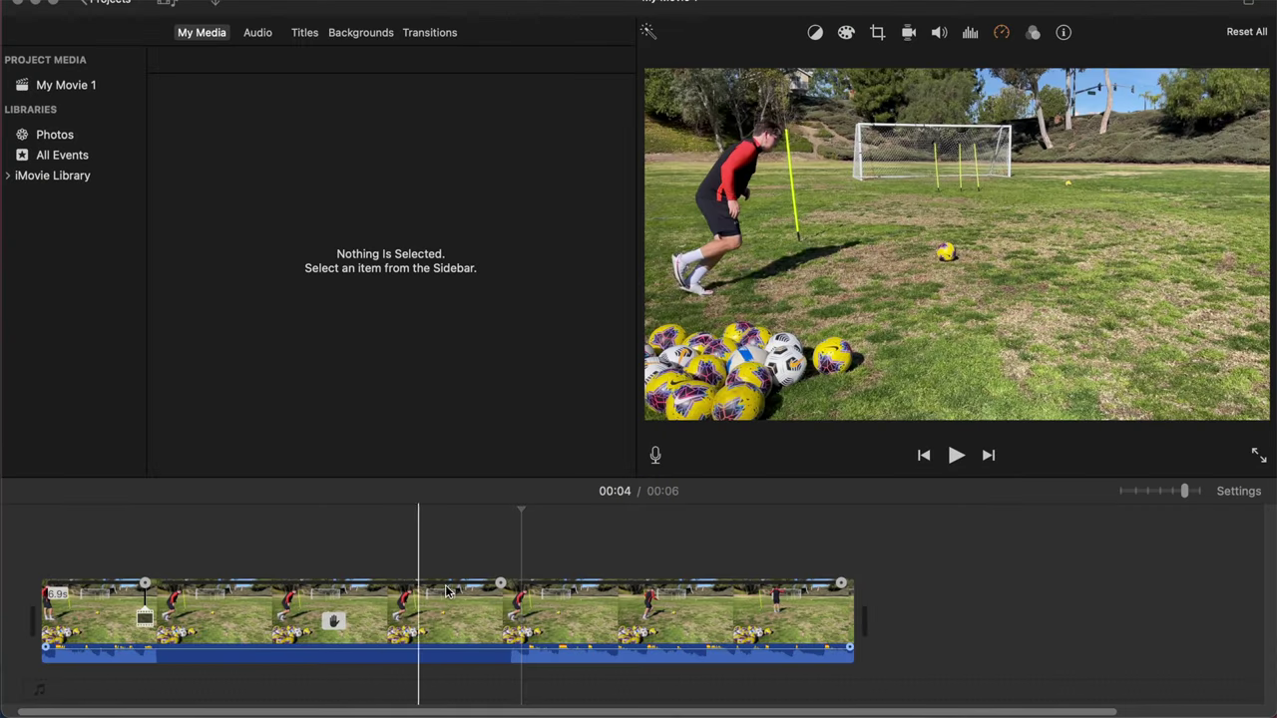
# Step: Shorten the freeze frame so that the movie runs about 5 seconds, and play back the result
pyautogui.moveTo(504, 588); pyautogui.dragTo(283, 591)
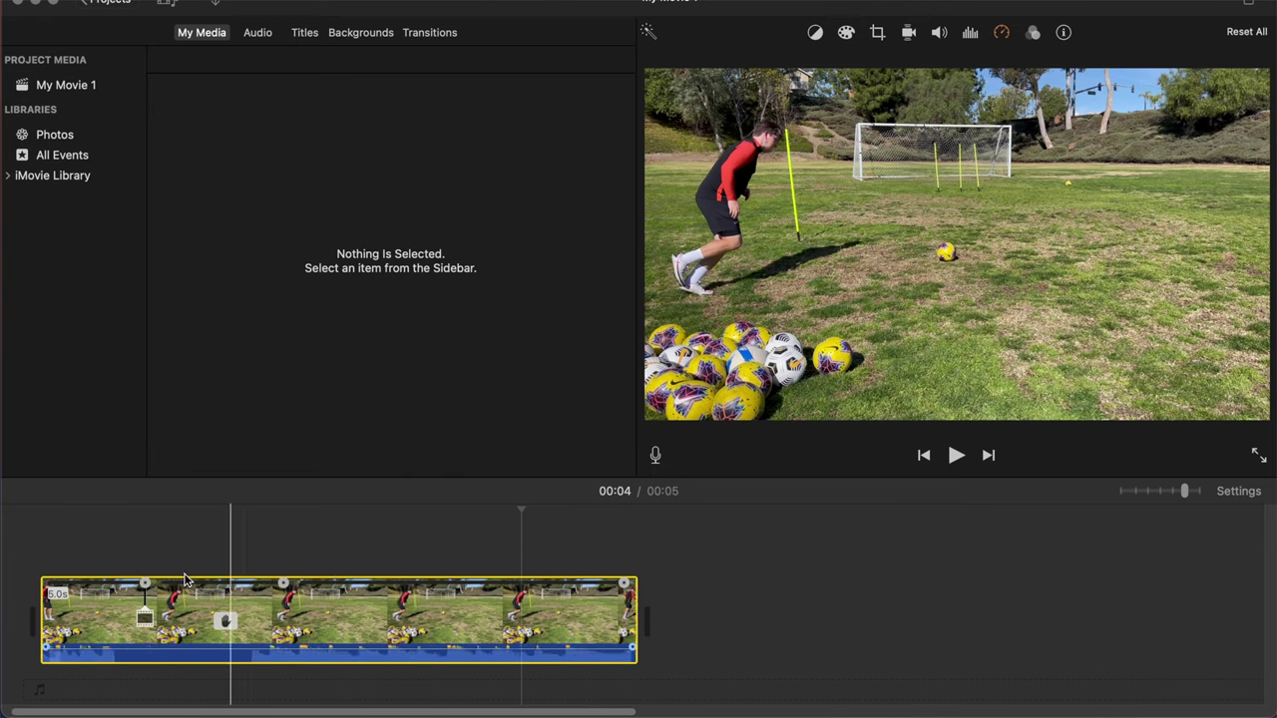
pyautogui.click(101, 544)
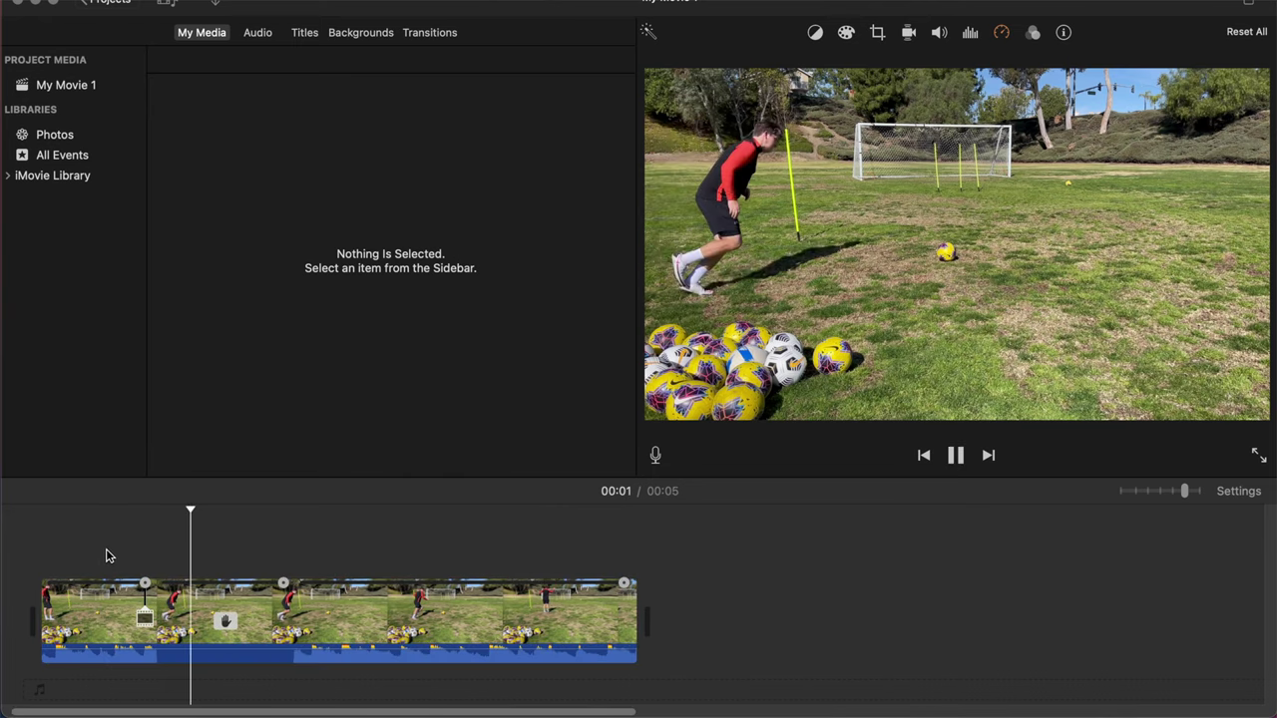
pyautogui.press('space')
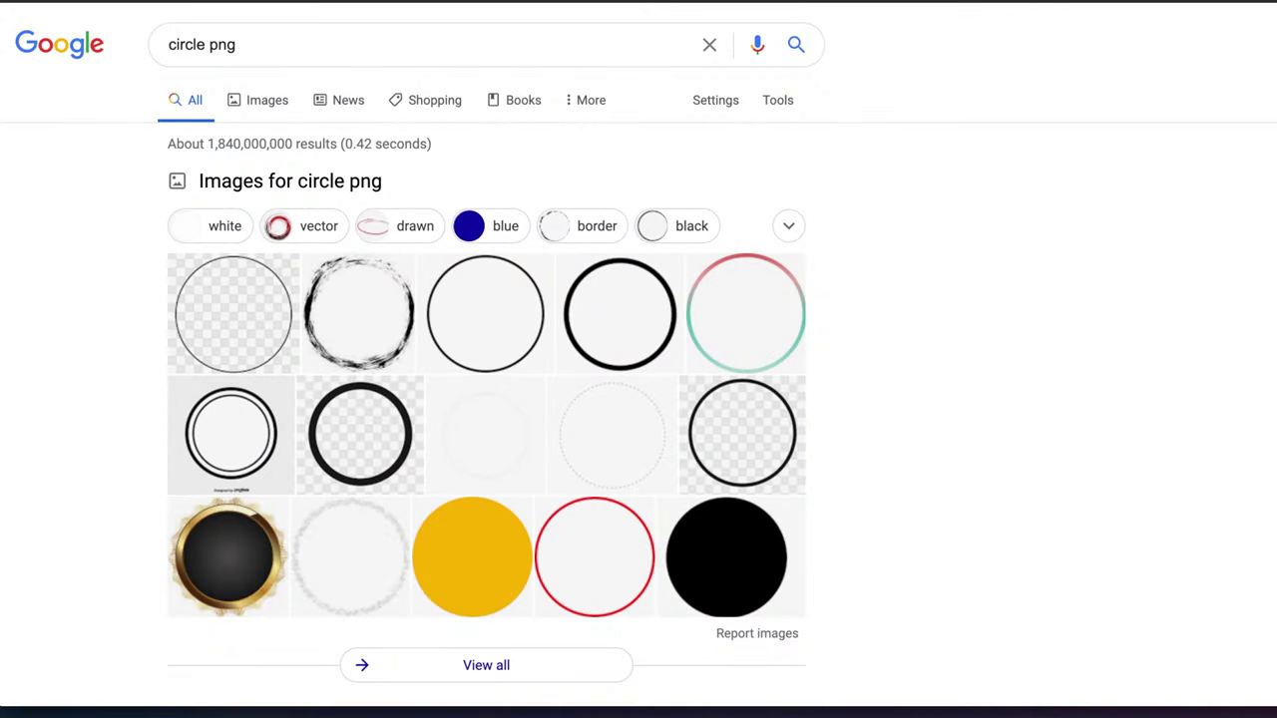
# Step: Find a red circle in the web image results for "circle png" and save it to the Desktop as Red-Circle-PNG-715x715 in JPEG format
pyautogui.click(256, 310)
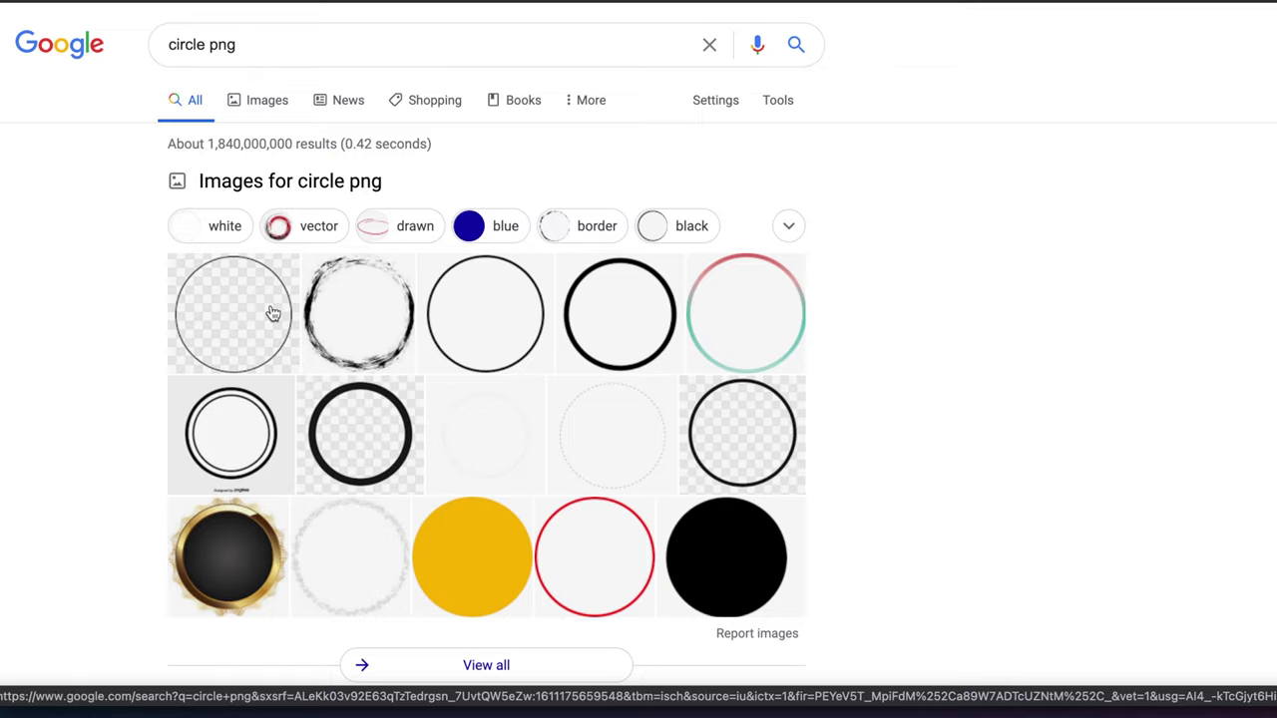
pyautogui.click(264, 99)
pyautogui.scroll(-3, 442, 284)
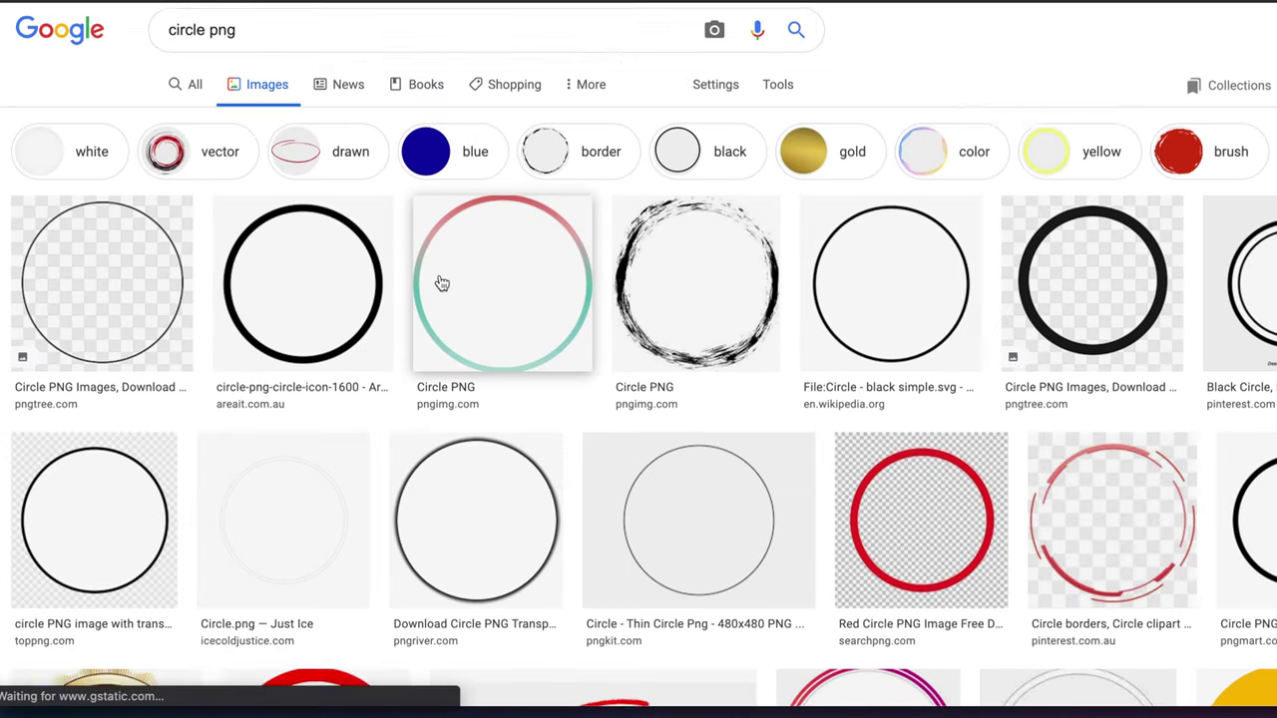
pyautogui.scroll(-3, 442, 285)
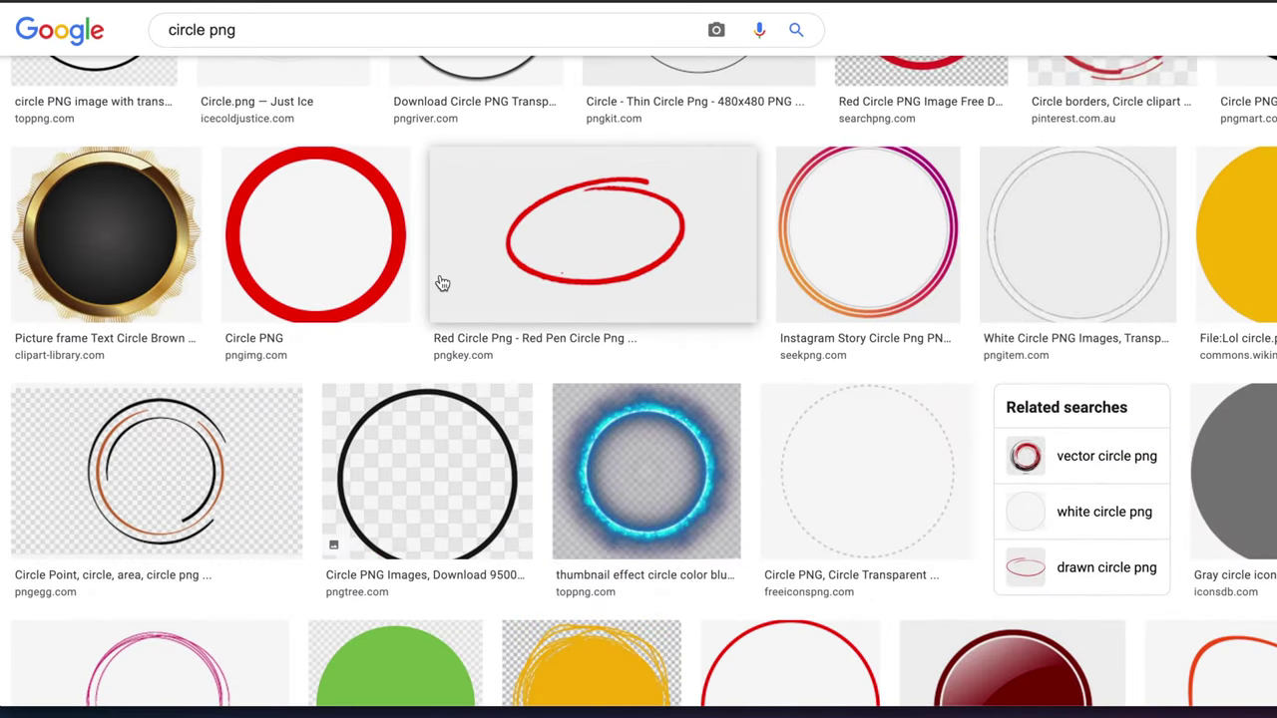
pyautogui.scroll(-1, 442, 284)
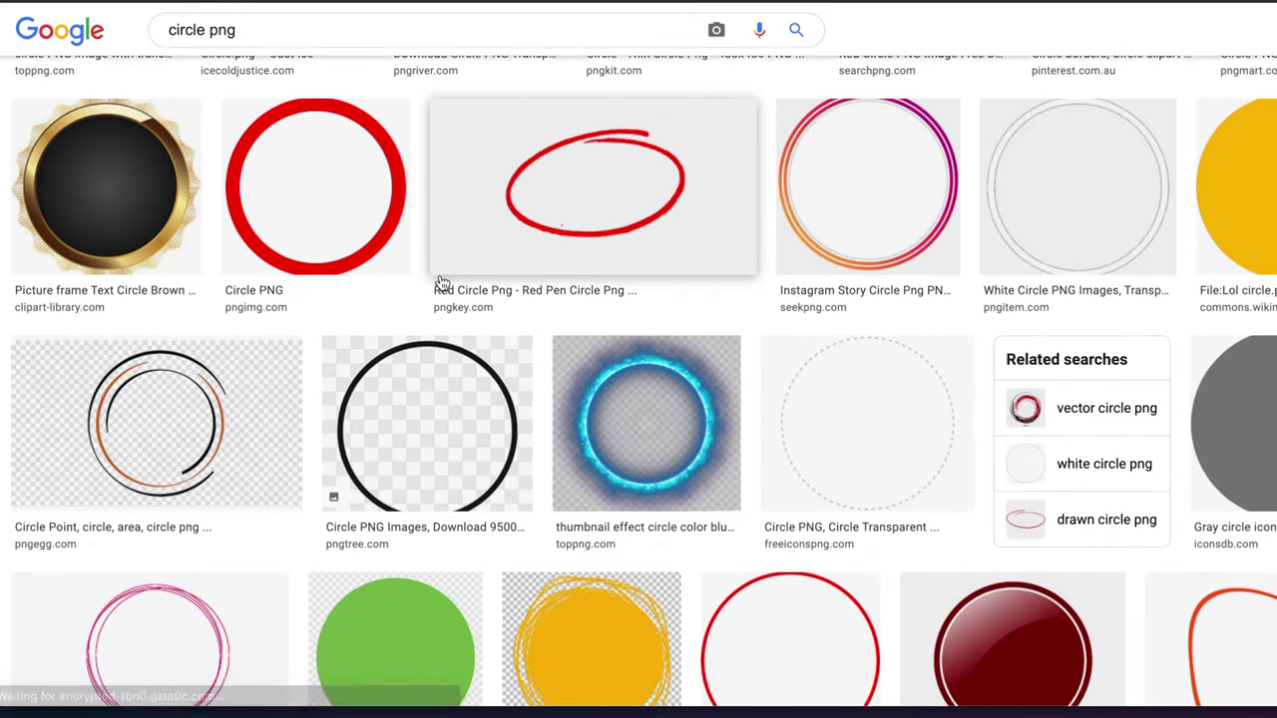
pyautogui.scroll(-4, 480, 275)
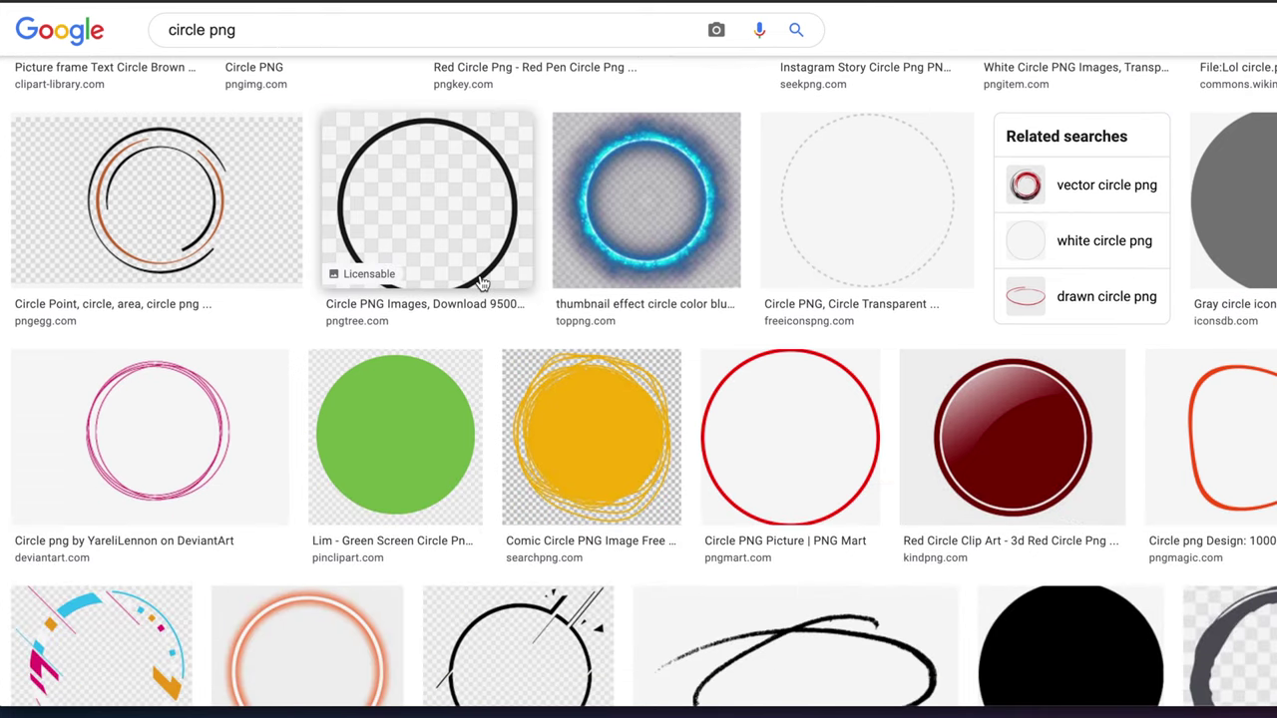
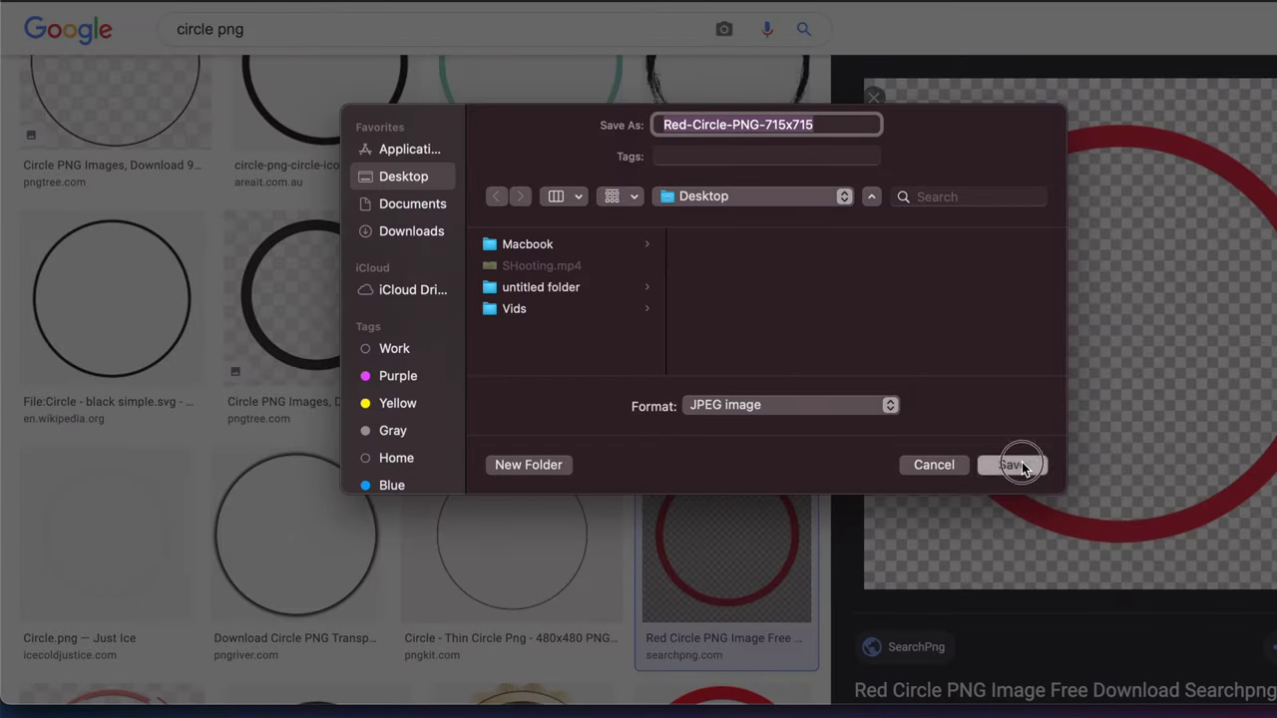
pyautogui.click(1020, 465)
pyautogui.press('super+m')
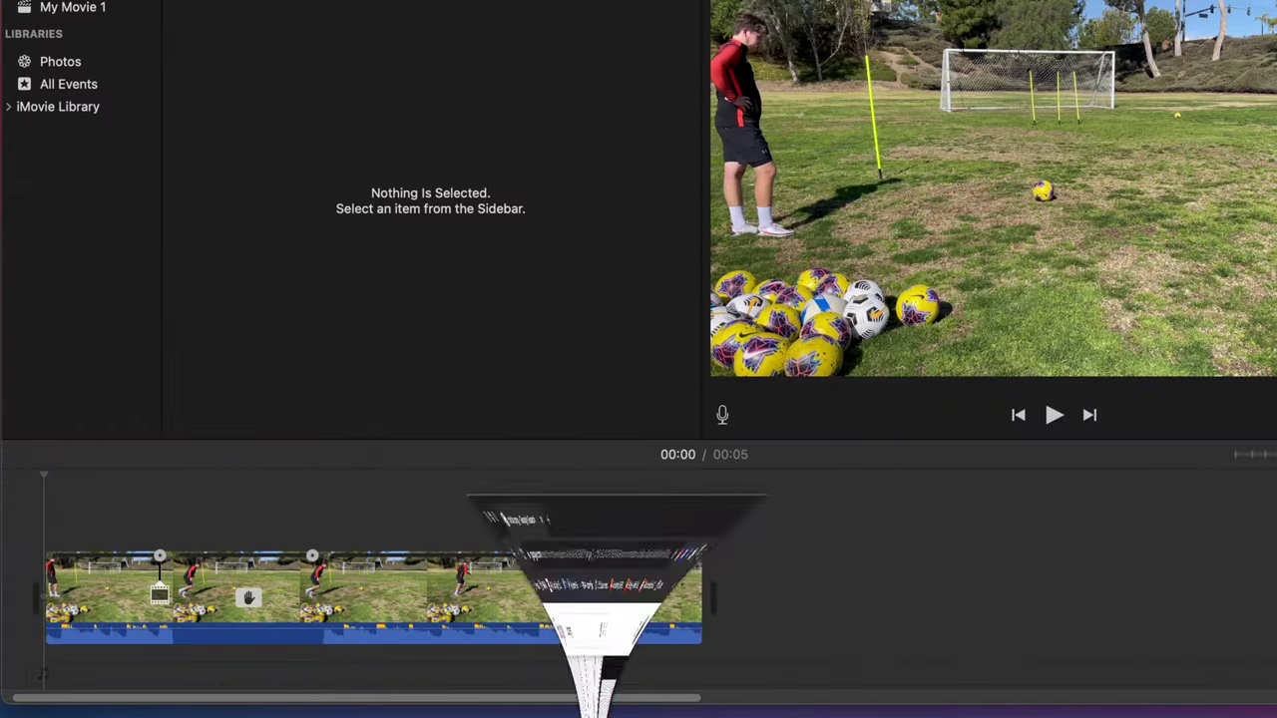
# Step: Place Red-Circle-PNG-715x715.jpg from the desktop above the movie clip, starting at the freeze frame
pyautogui.moveTo(619, 26); pyautogui.dragTo(432, 2)
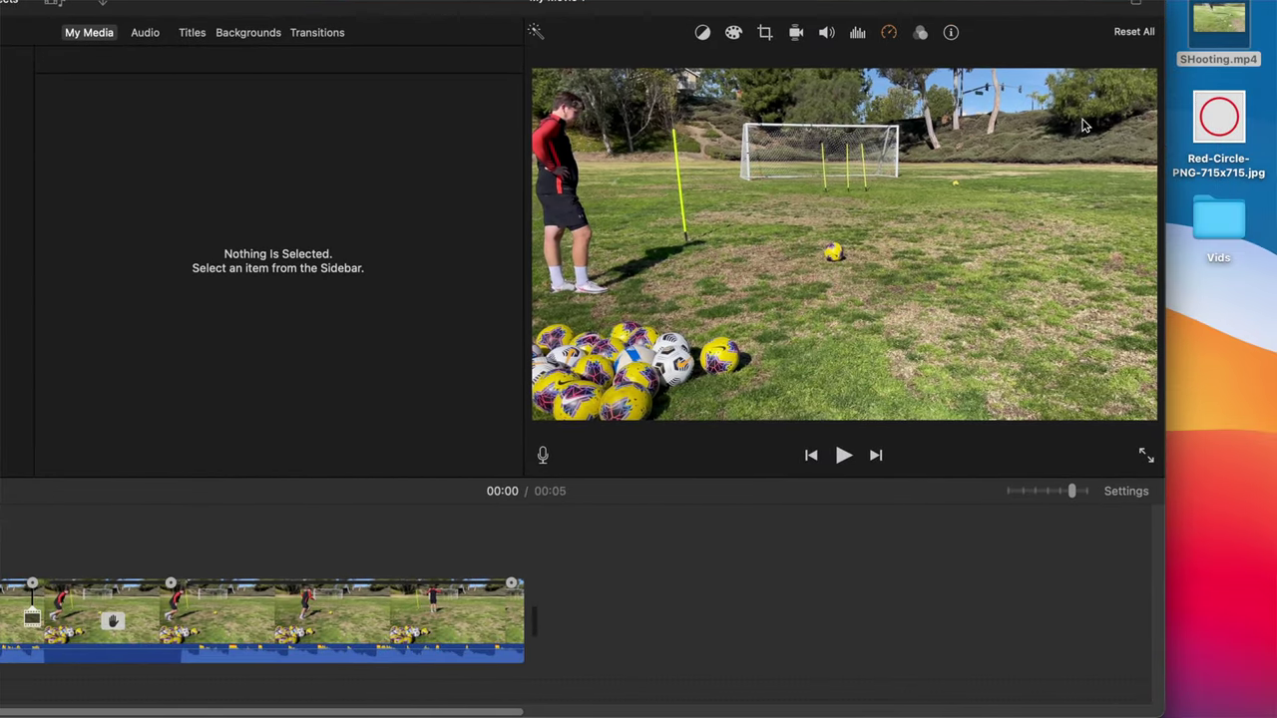
pyautogui.moveTo(1212, 125); pyautogui.dragTo(63, 530)
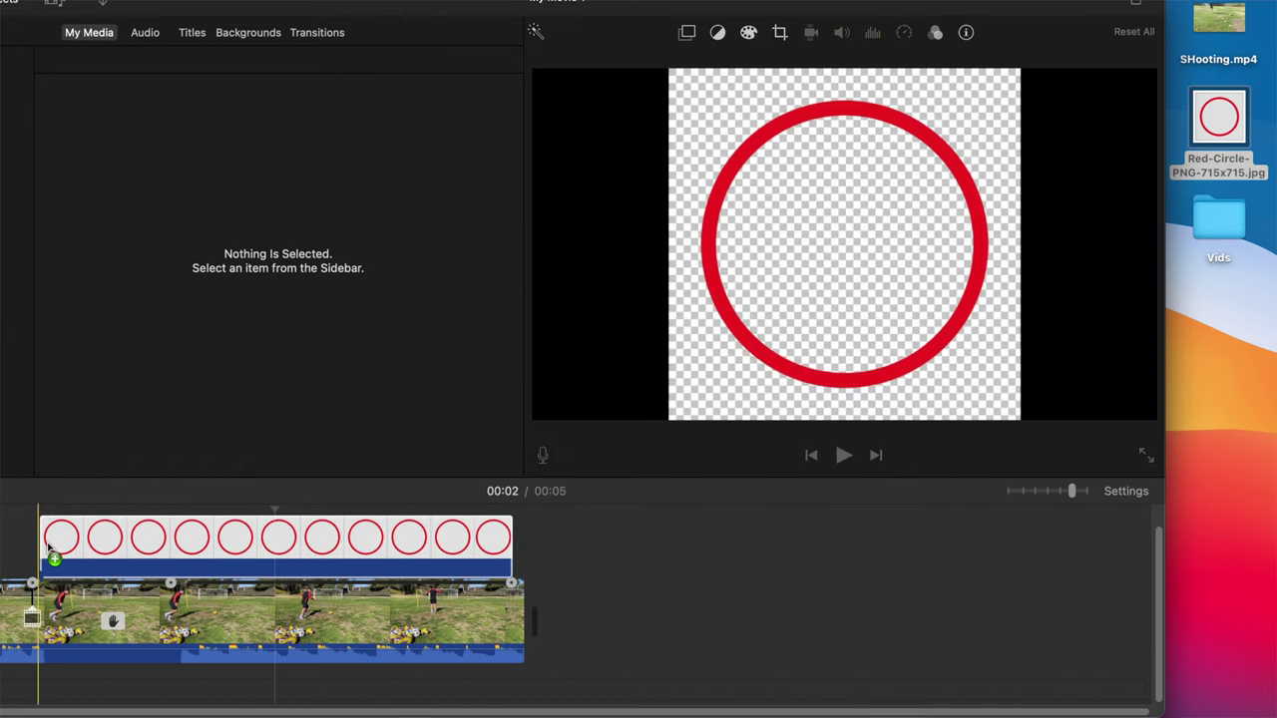
pyautogui.moveTo(414, 3); pyautogui.dragTo(546, 5)
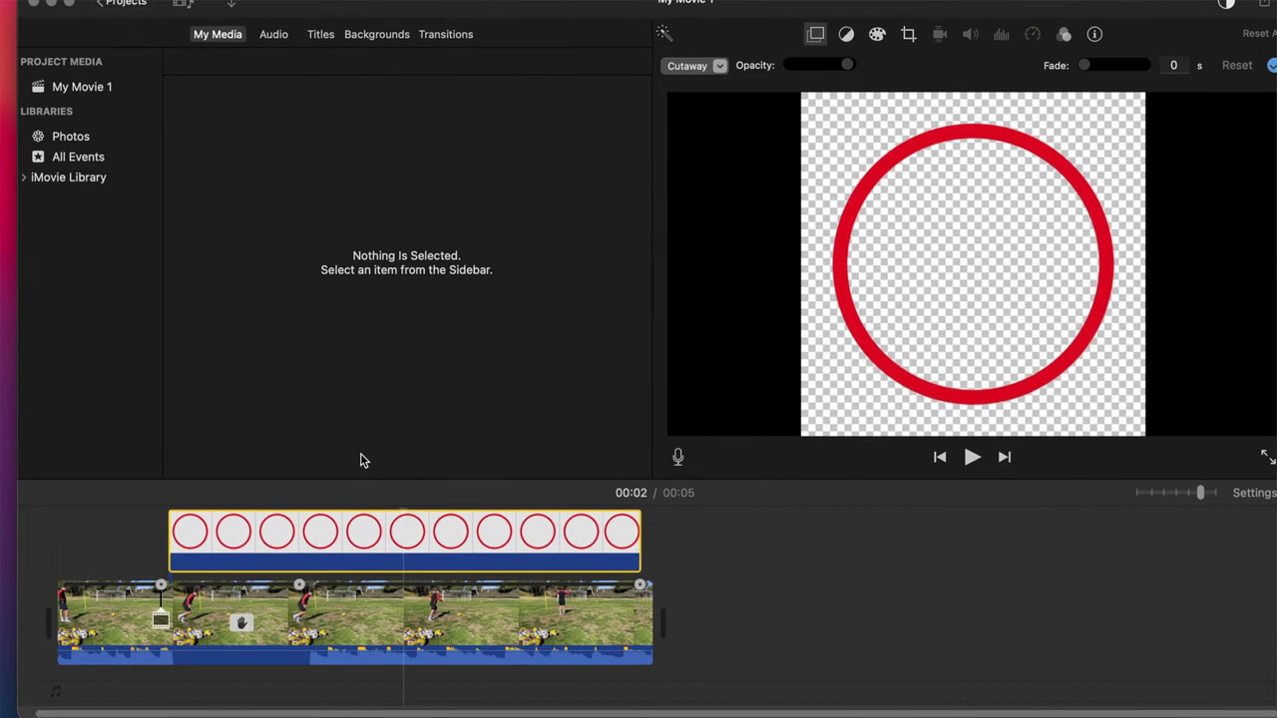
# Step: Trim the circle overlay to about 1.1 seconds so it spans the freeze frame, and play back that part
pyautogui.moveTo(230, 559)
pyautogui.mouseDown()
pyautogui.moveTo(170, 556)
pyautogui.moveTo(265, 556)
pyautogui.moveTo(226, 560)
pyautogui.moveTo(209, 544)
pyautogui.moveTo(224, 542)
pyautogui.mouseUp()
pyautogui.moveTo(558, 540); pyautogui.dragTo(296, 539)
pyautogui.moveTo(155, 541); pyautogui.dragTo(168, 539)
pyautogui.click(141, 533)
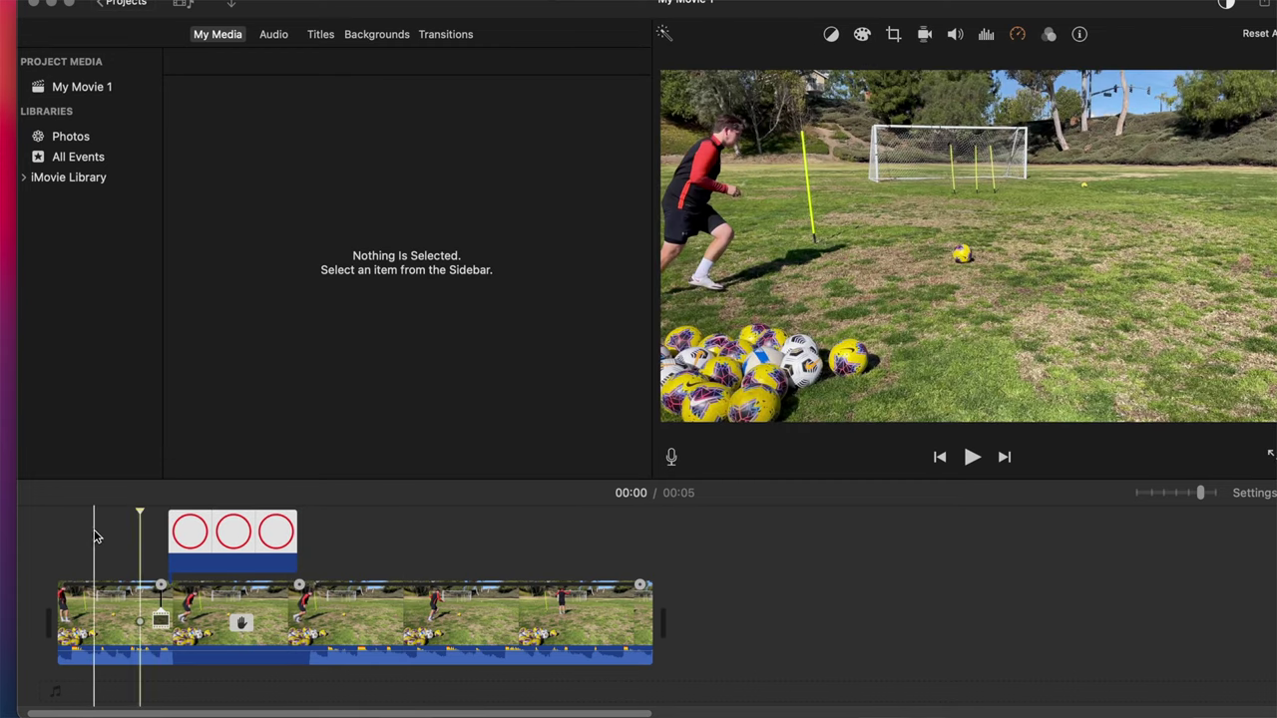
pyautogui.click(105, 538)
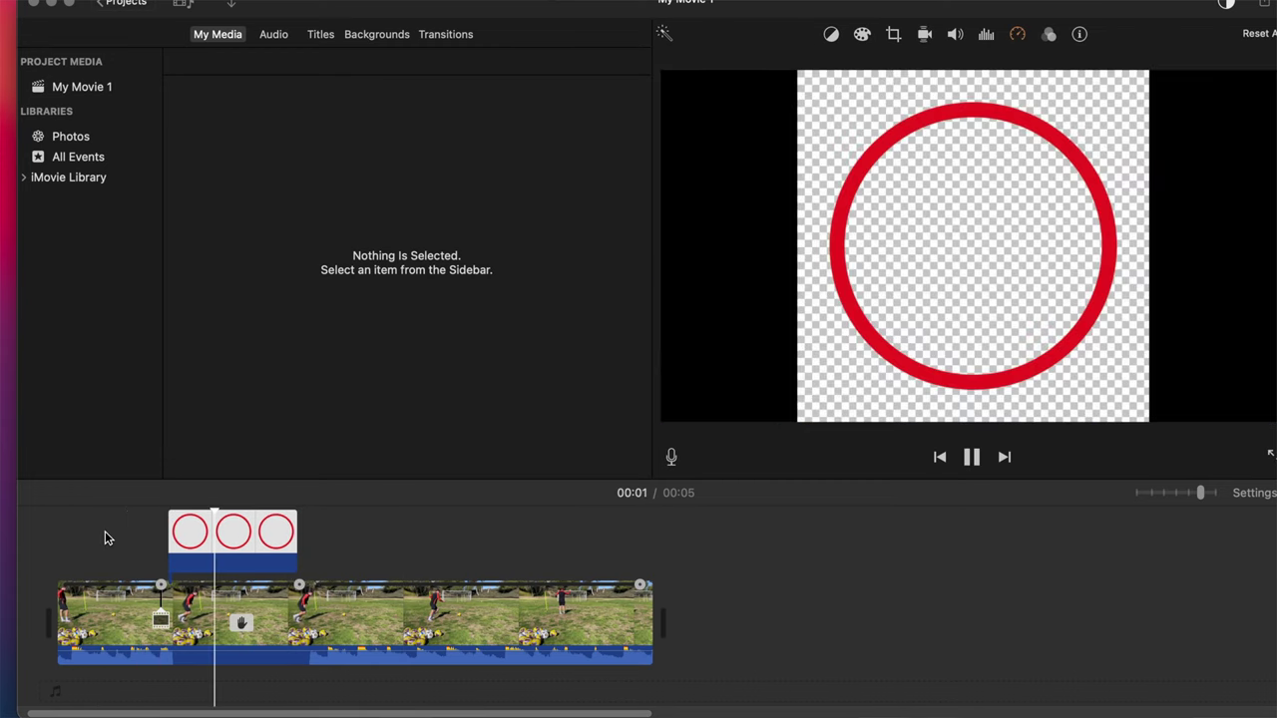
pyautogui.press('space')
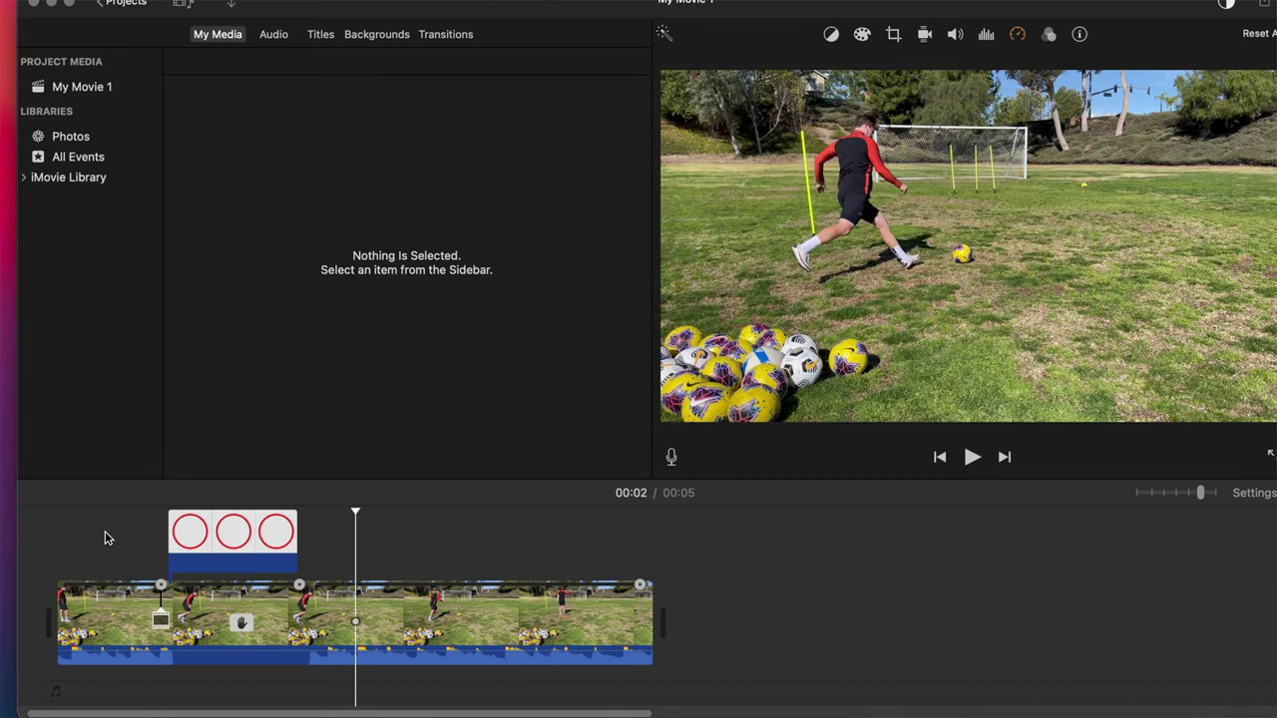
# Step: Try the circle overlay as Picture in Picture, enlarged and placed over the player, and delete it from the timeline
pyautogui.click(209, 541)
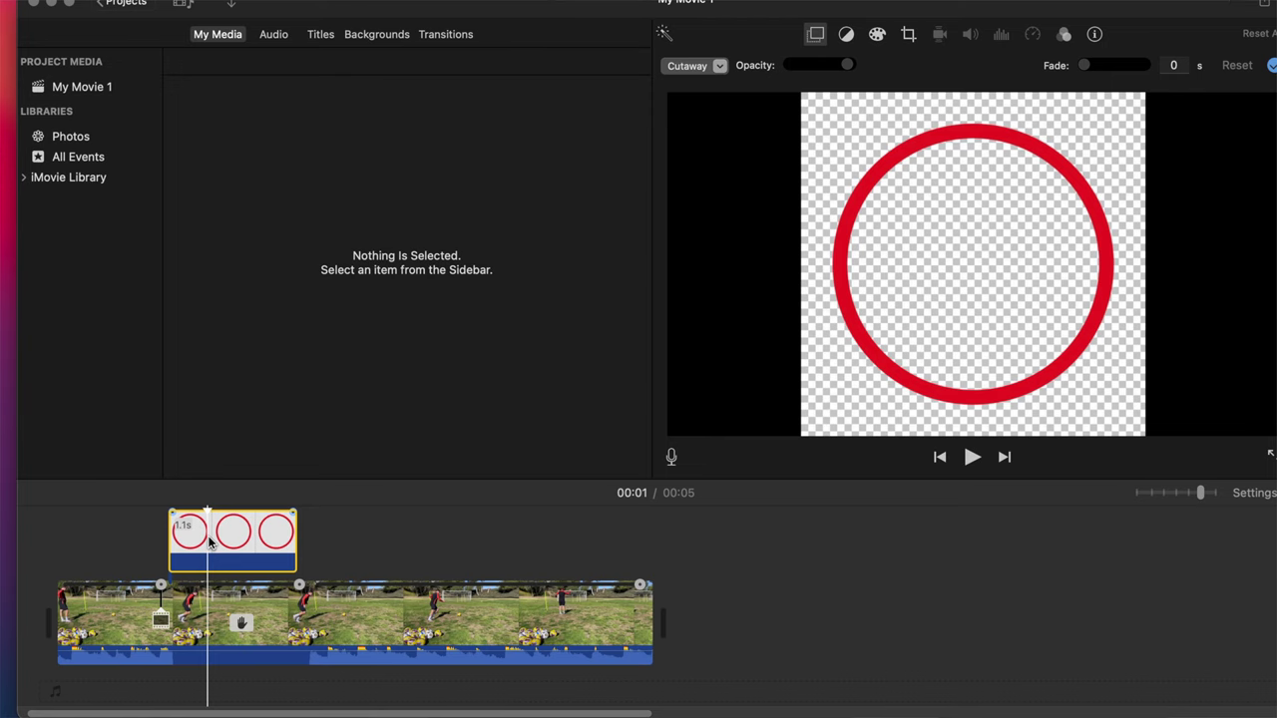
pyautogui.click(698, 66)
pyautogui.click(709, 124)
pyautogui.click(699, 66)
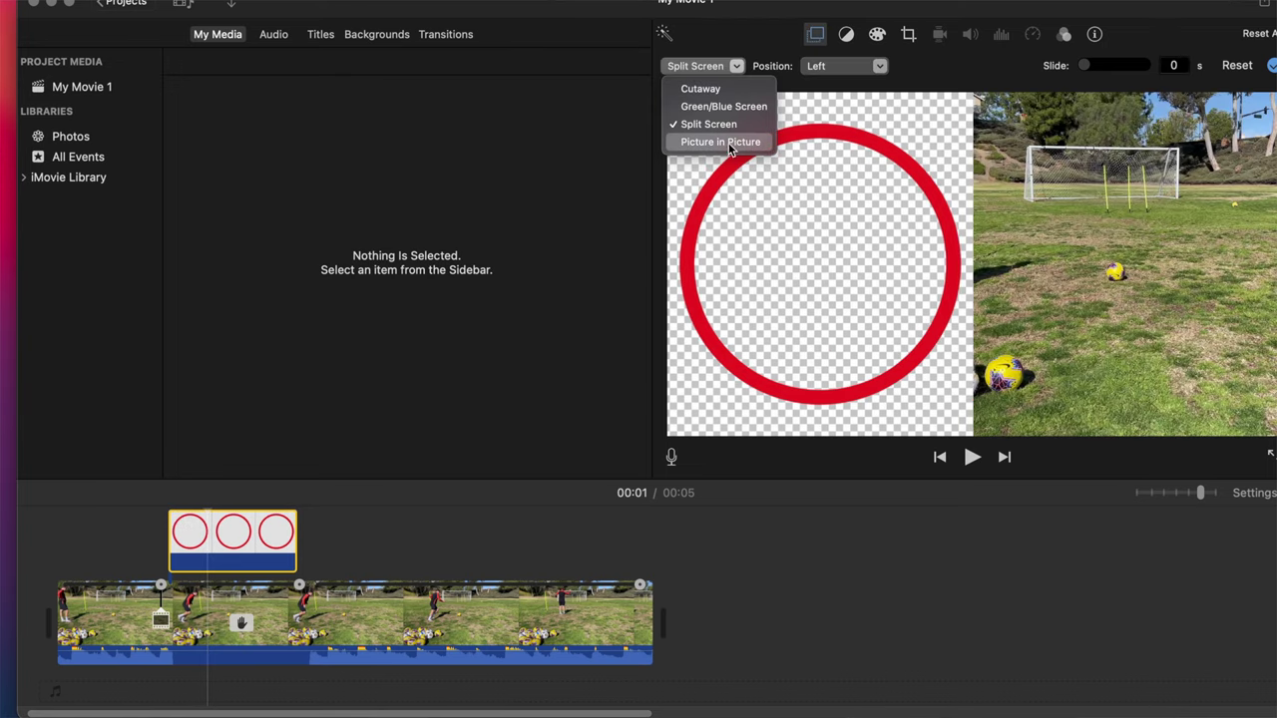
pyautogui.click(729, 144)
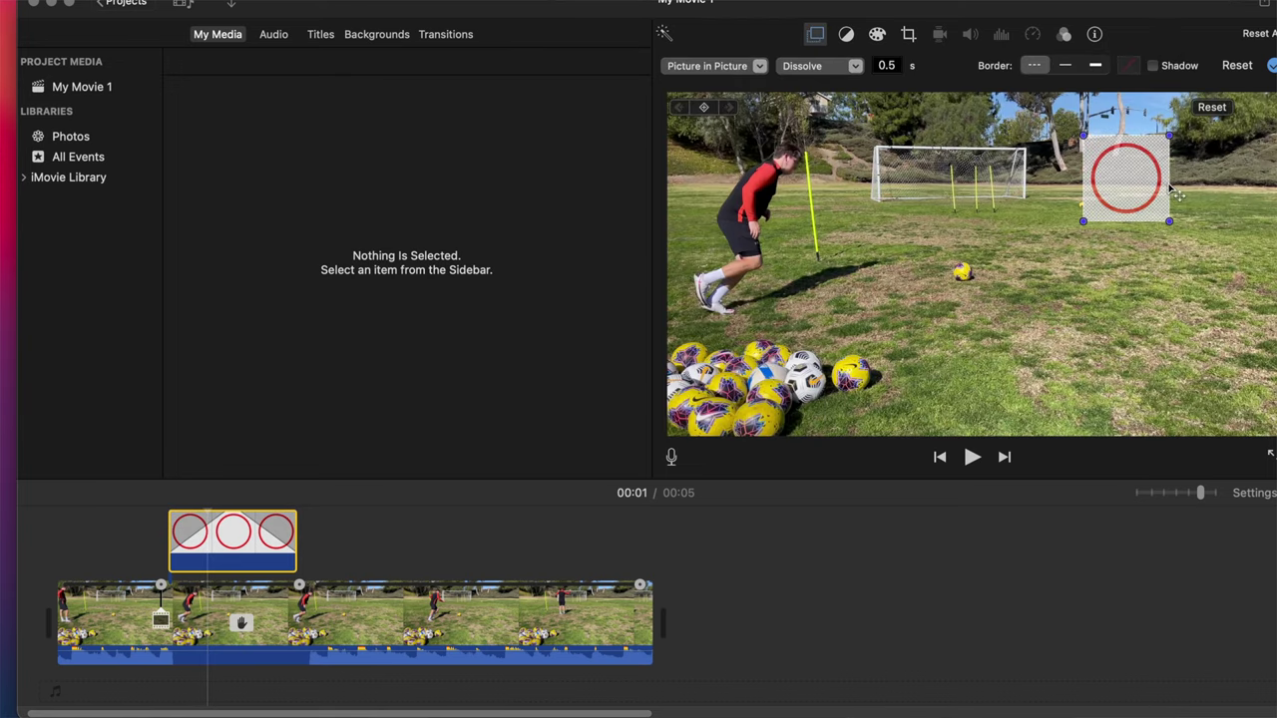
pyautogui.moveTo(888, 190); pyautogui.dragTo(818, 160)
pyautogui.moveTo(818, 211); pyautogui.dragTo(808, 262)
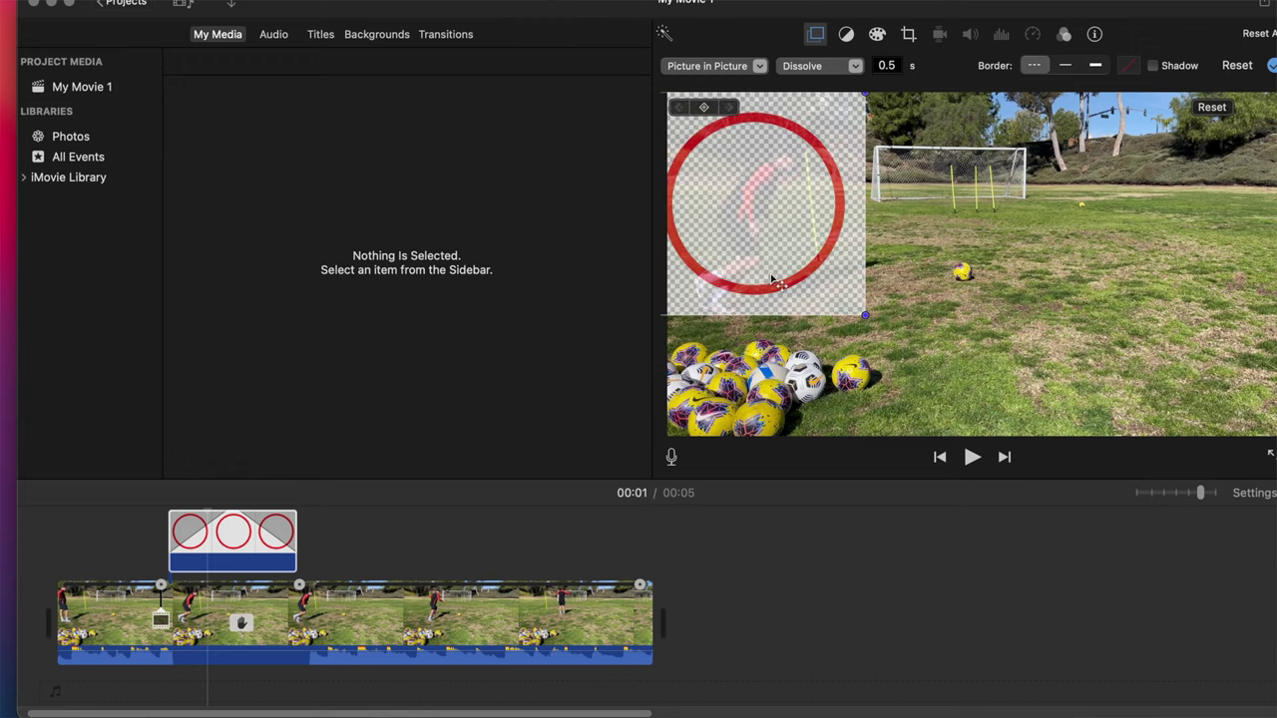
pyautogui.press('Delete')
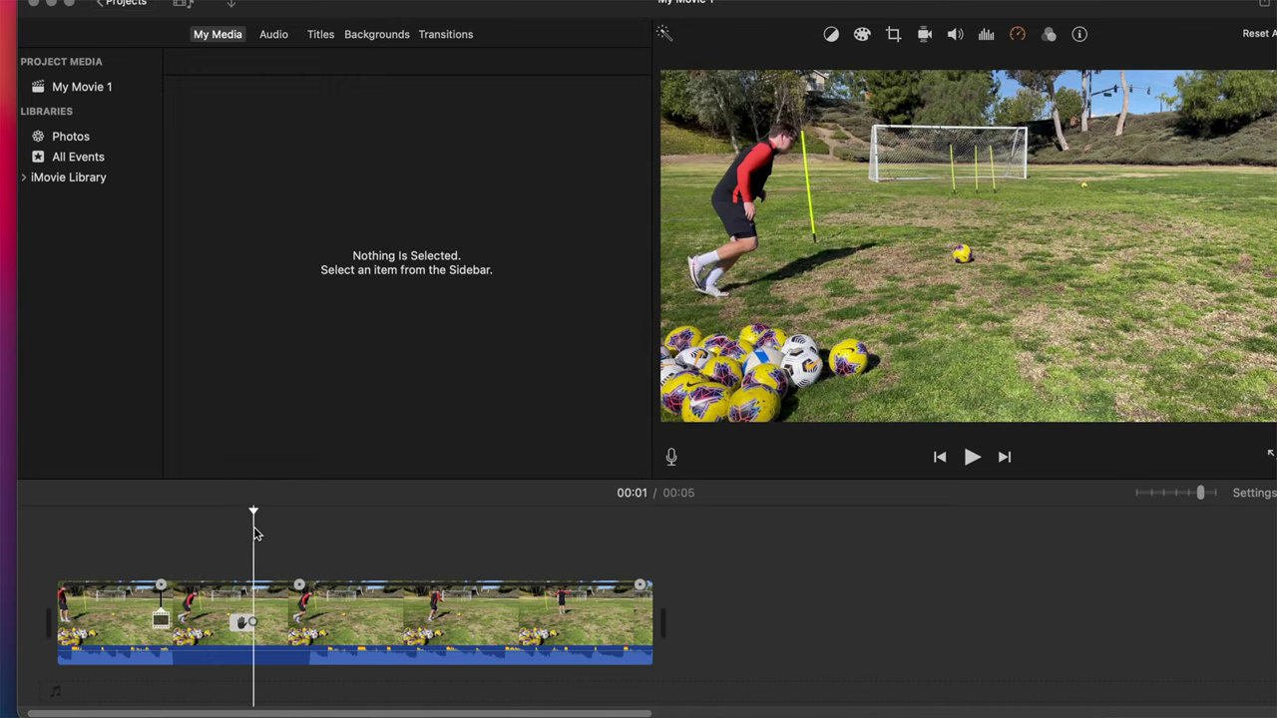
# Step: Open Red-Circle-PNG-715x715.jpg from the desktop in Preview, erase the checkered background outside the circle with Instant Alpha, and convert the file to PNG
pyautogui.click(54, 6)
pyautogui.click(1221, 129)
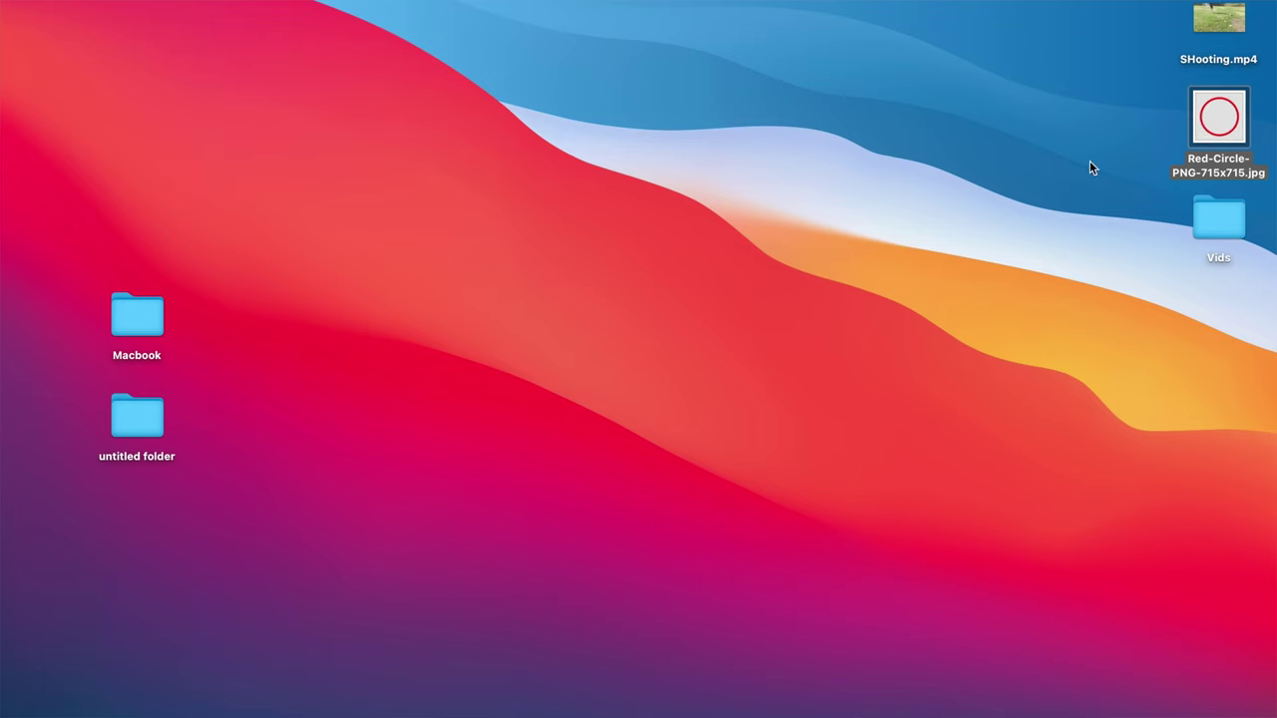
pyautogui.press('super+o')
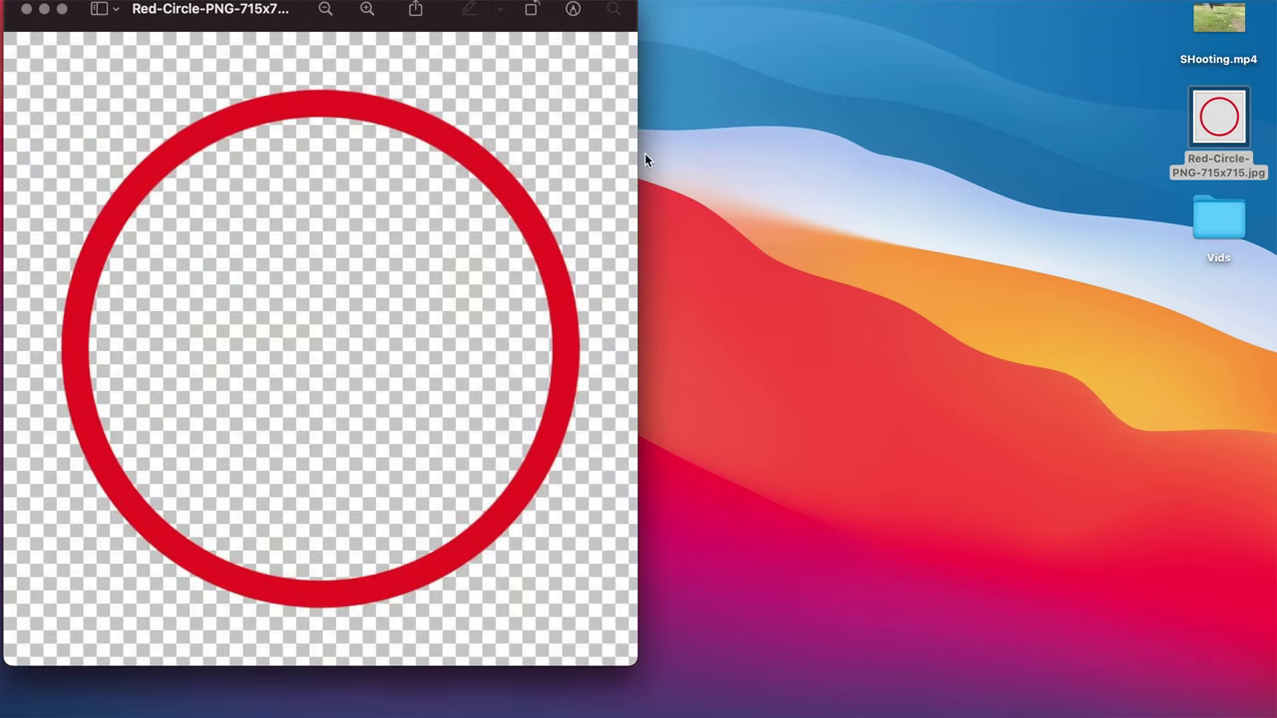
pyautogui.click(573, 10)
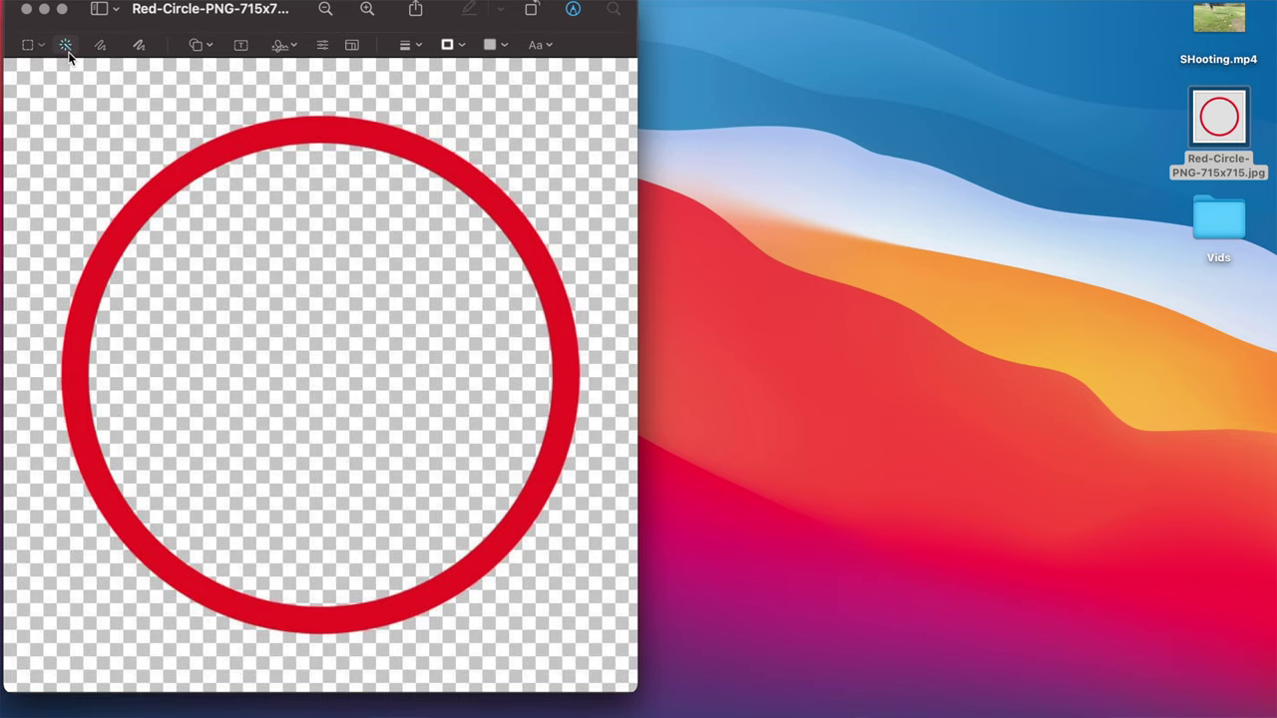
pyautogui.moveTo(80, 96); pyautogui.dragTo(90, 139)
pyautogui.press('Delete')
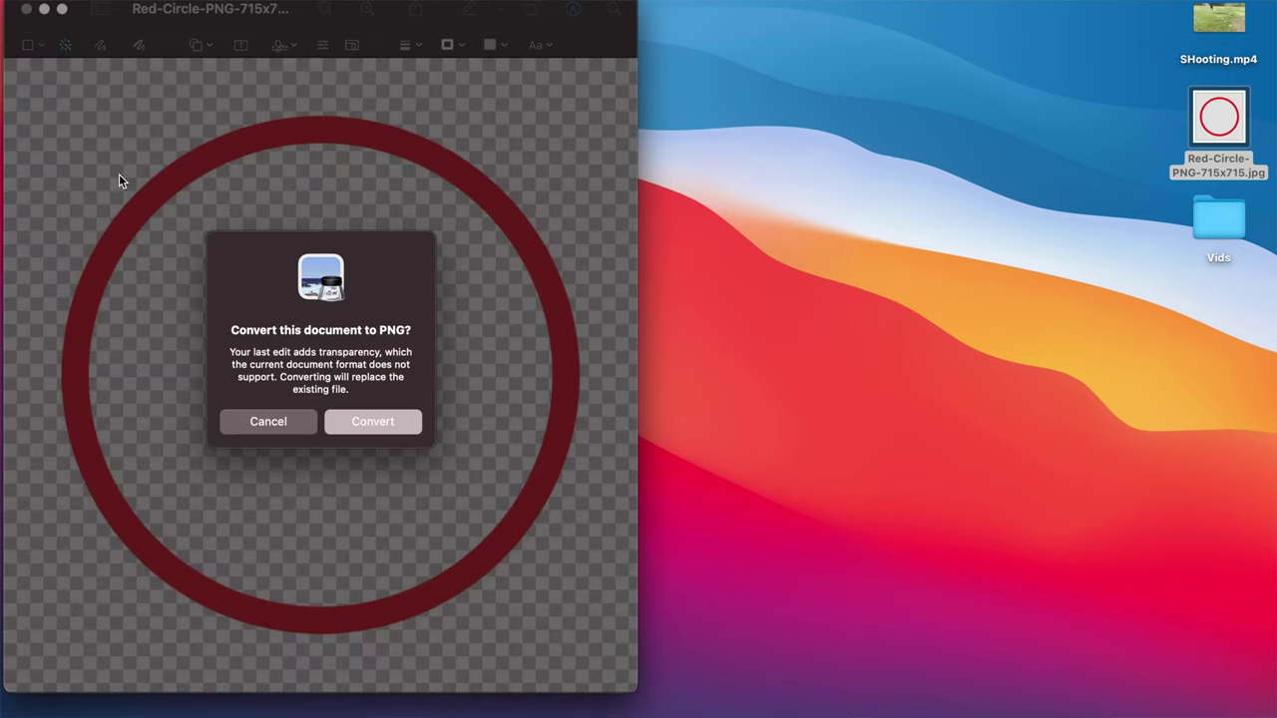
pyautogui.click(380, 431)
# Step: Erase the checkered background inside the red circle with Instant Alpha, close the image, and preview the PNG on the desktop
pyautogui.moveTo(310, 247); pyautogui.dragTo(307, 299)
pyautogui.press('Delete')
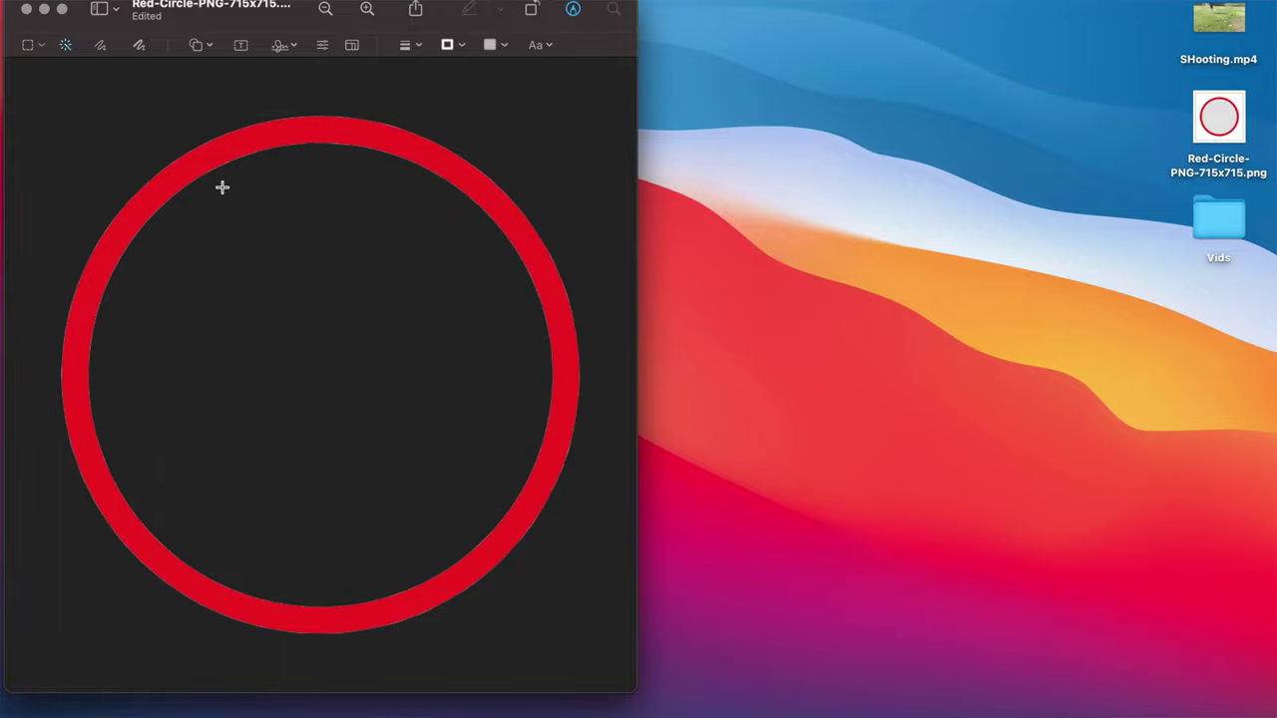
pyautogui.click(27, 10)
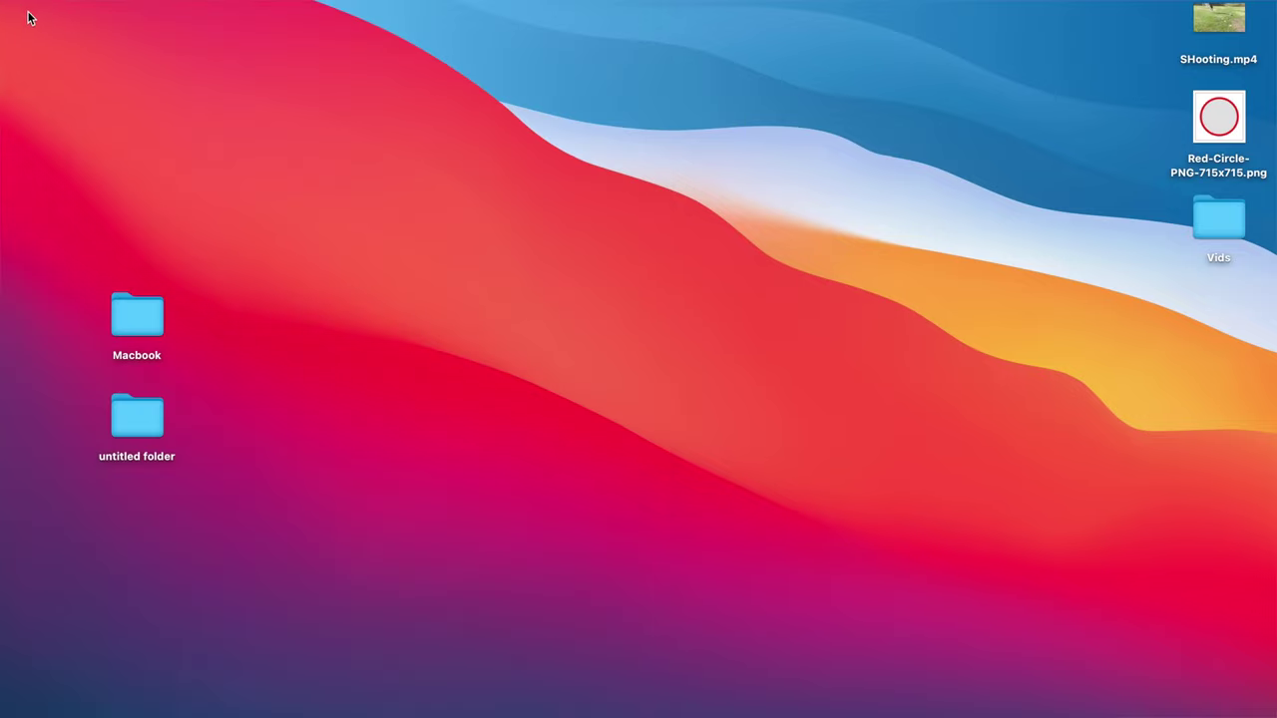
pyautogui.click(1227, 124)
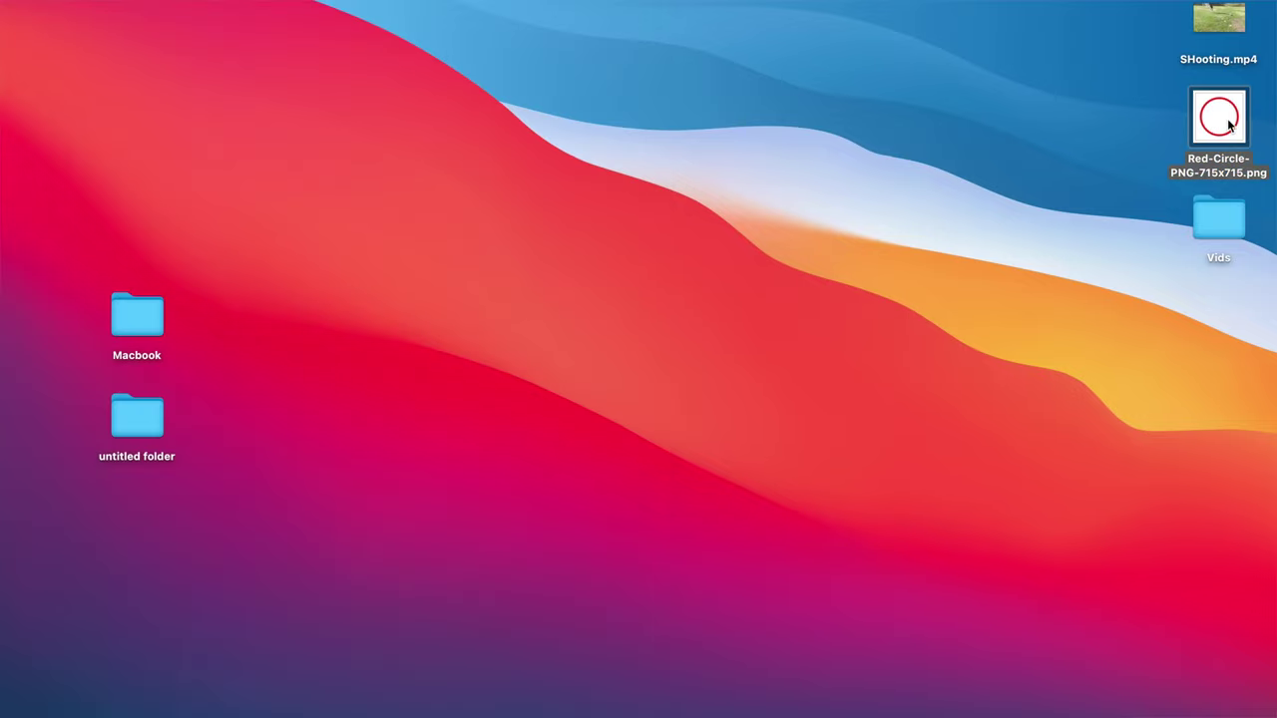
pyautogui.press('space')
pyautogui.press('space')
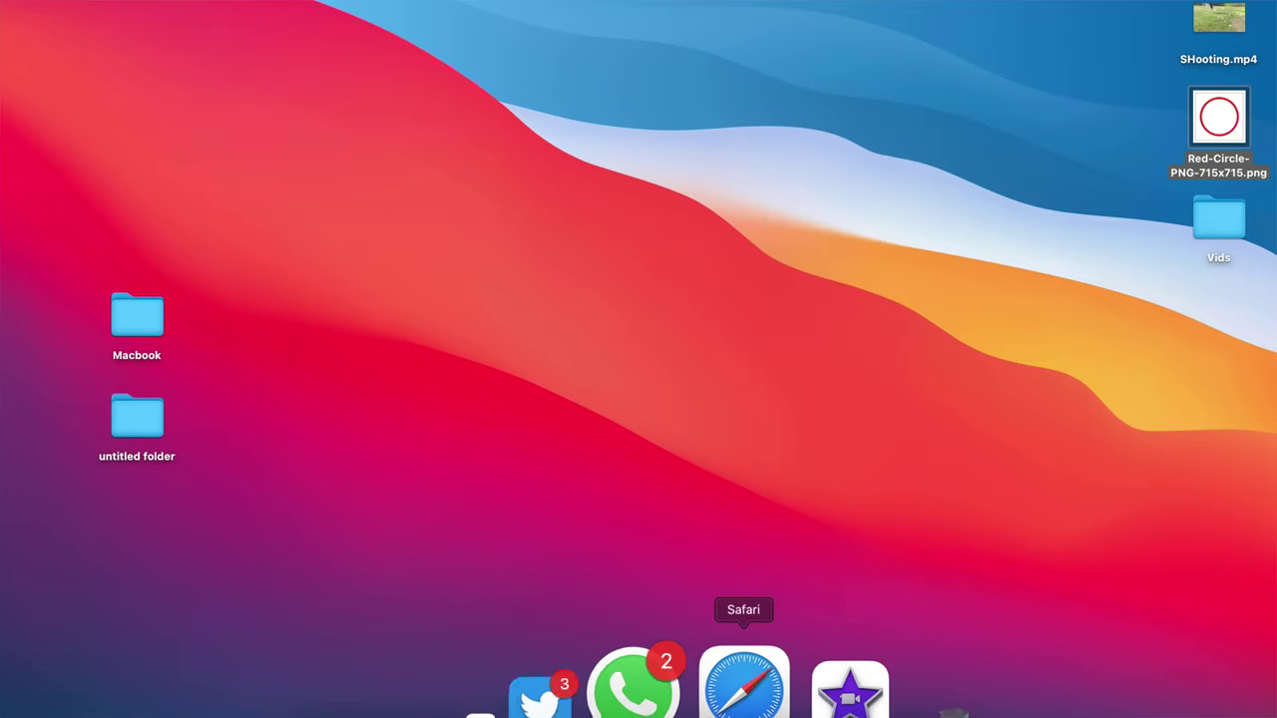
# Step: Switch to iMovie, place Red-Circle-PNG-715x715.png above the clip at the start of the freeze frame, and trim it to about 1.2 seconds
pyautogui.click(745, 685)
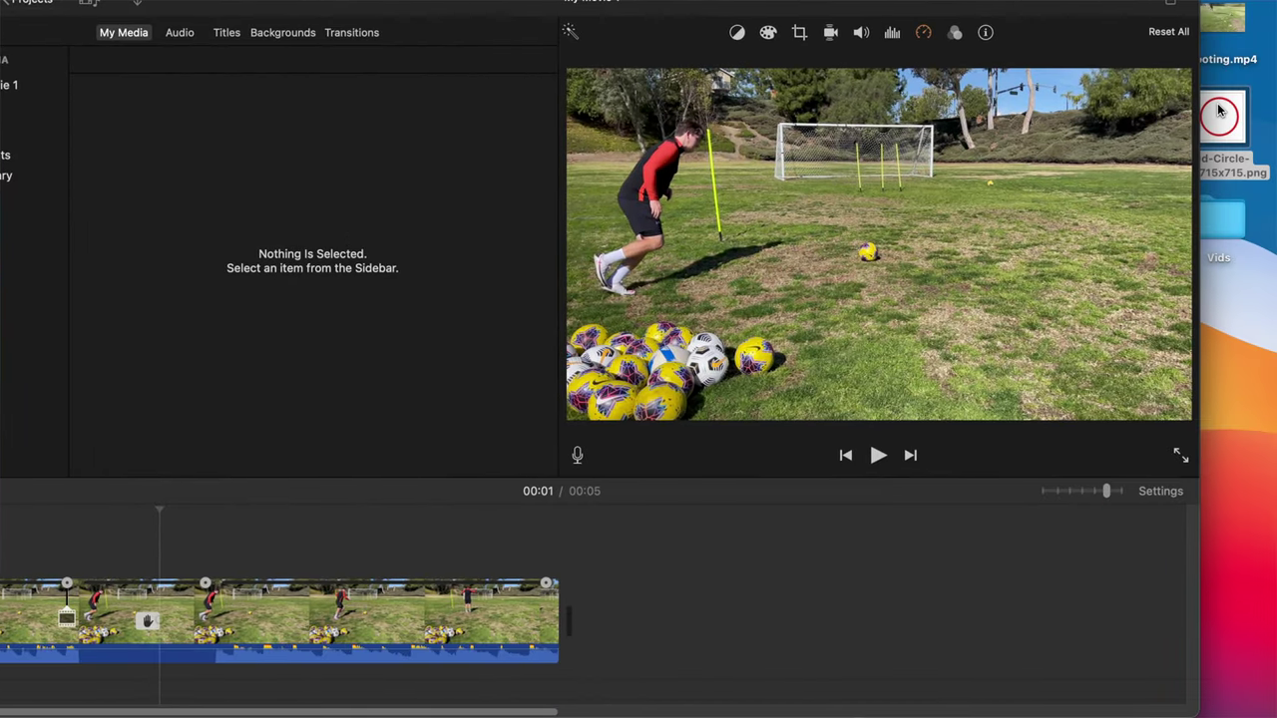
pyautogui.moveTo(1220, 110); pyautogui.dragTo(92, 527)
pyautogui.moveTo(506, 536)
pyautogui.mouseDown()
pyautogui.moveTo(462, 534)
pyautogui.moveTo(504, 534)
pyautogui.mouseUp()
pyautogui.moveTo(780, 529); pyautogui.dragTo(451, 543)
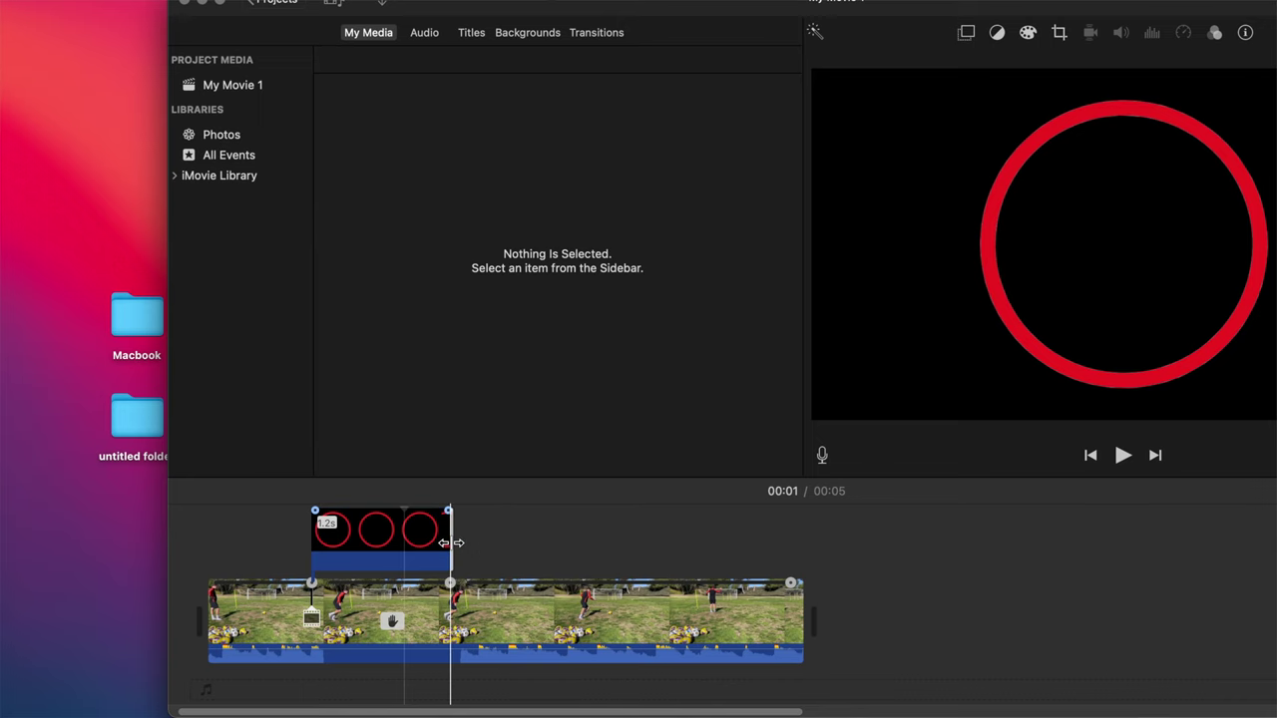
# Step: Play back the movie from shortly before the freeze frame to check the new circle overlay
pyautogui.click(236, 542)
pyautogui.press('space')
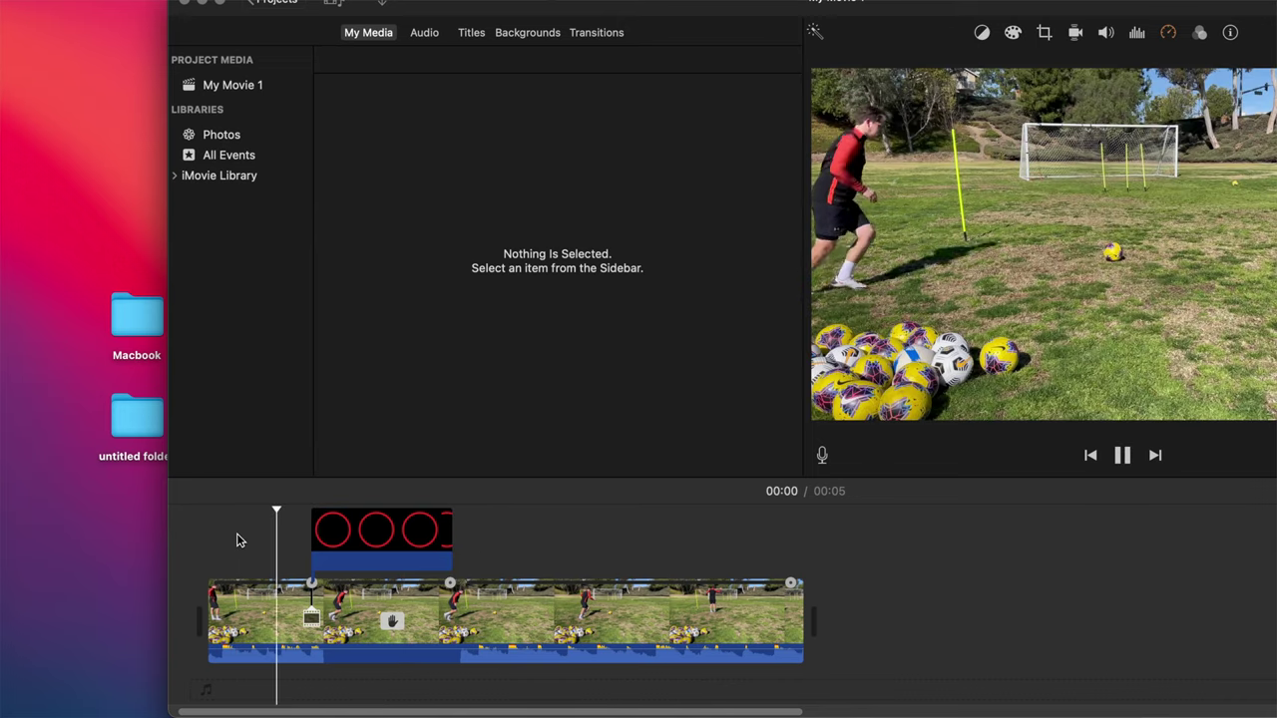
pyautogui.press('space')
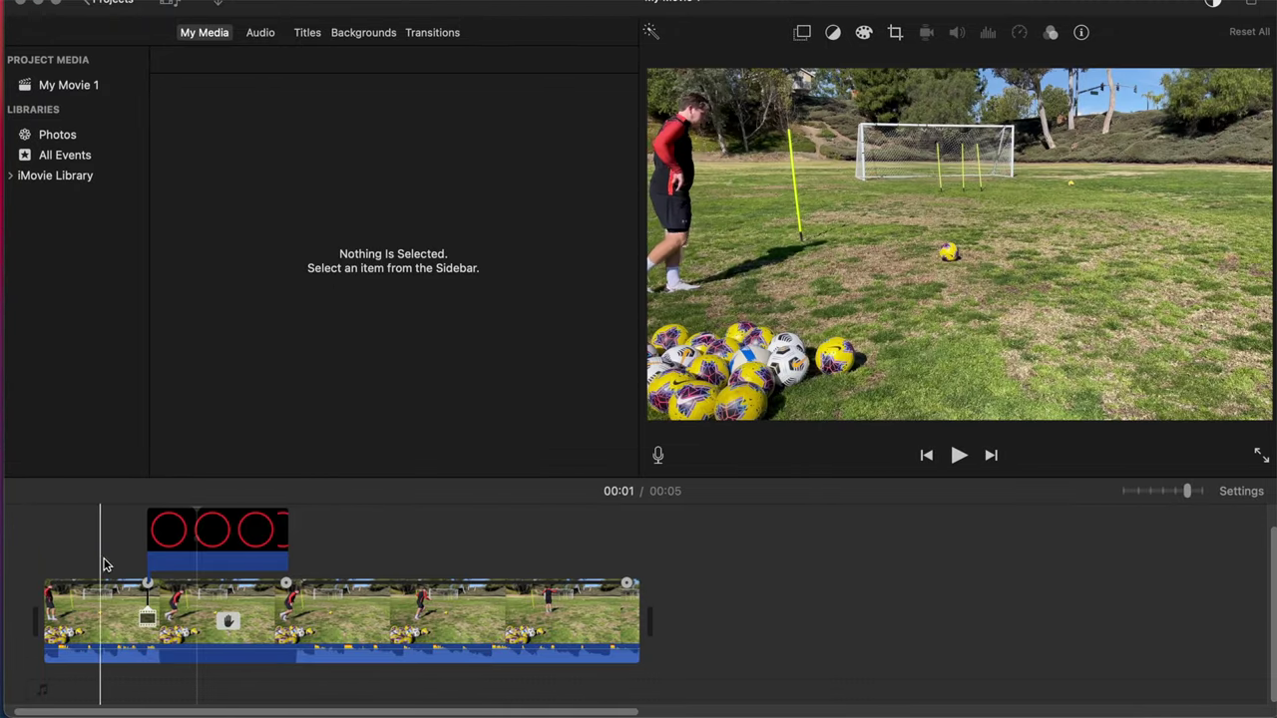
# Step: Set the circle overlay to Picture in Picture, move it between the yellow pole and the goal, and play back that part
pyautogui.click(165, 529)
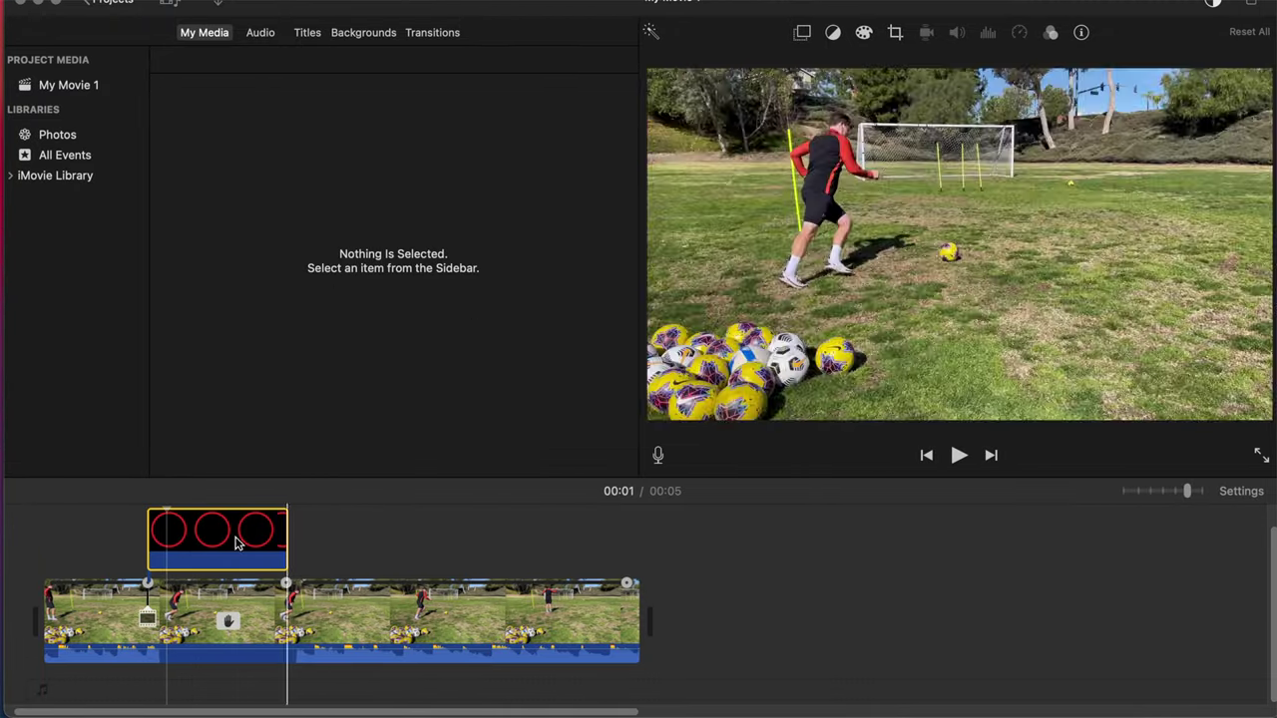
pyautogui.click(705, 64)
pyautogui.click(709, 140)
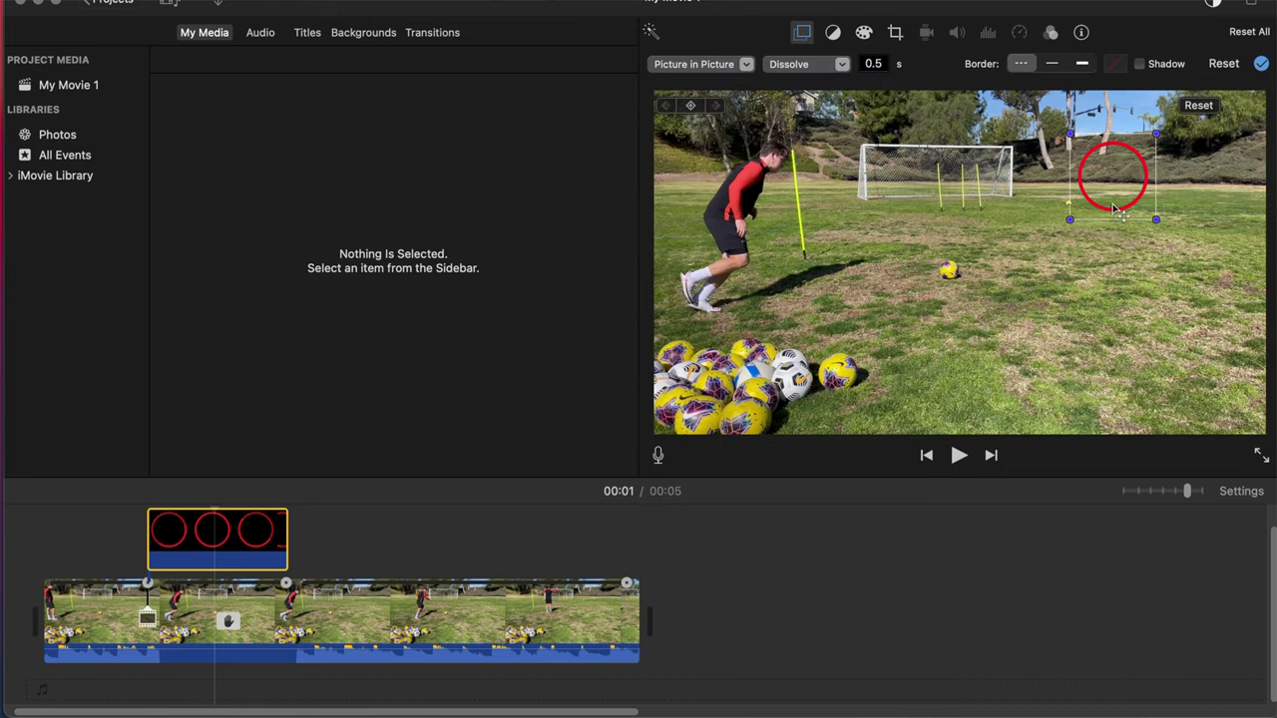
pyautogui.moveTo(1116, 207); pyautogui.dragTo(860, 228)
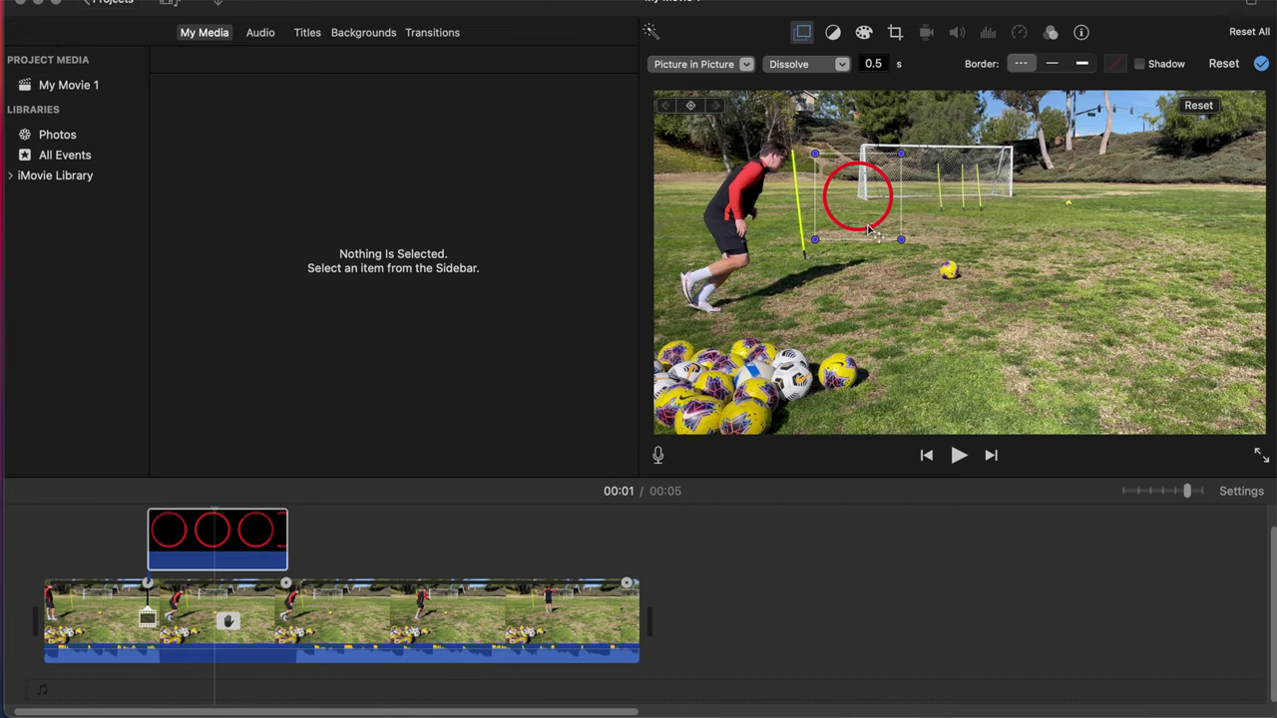
pyautogui.click(137, 512)
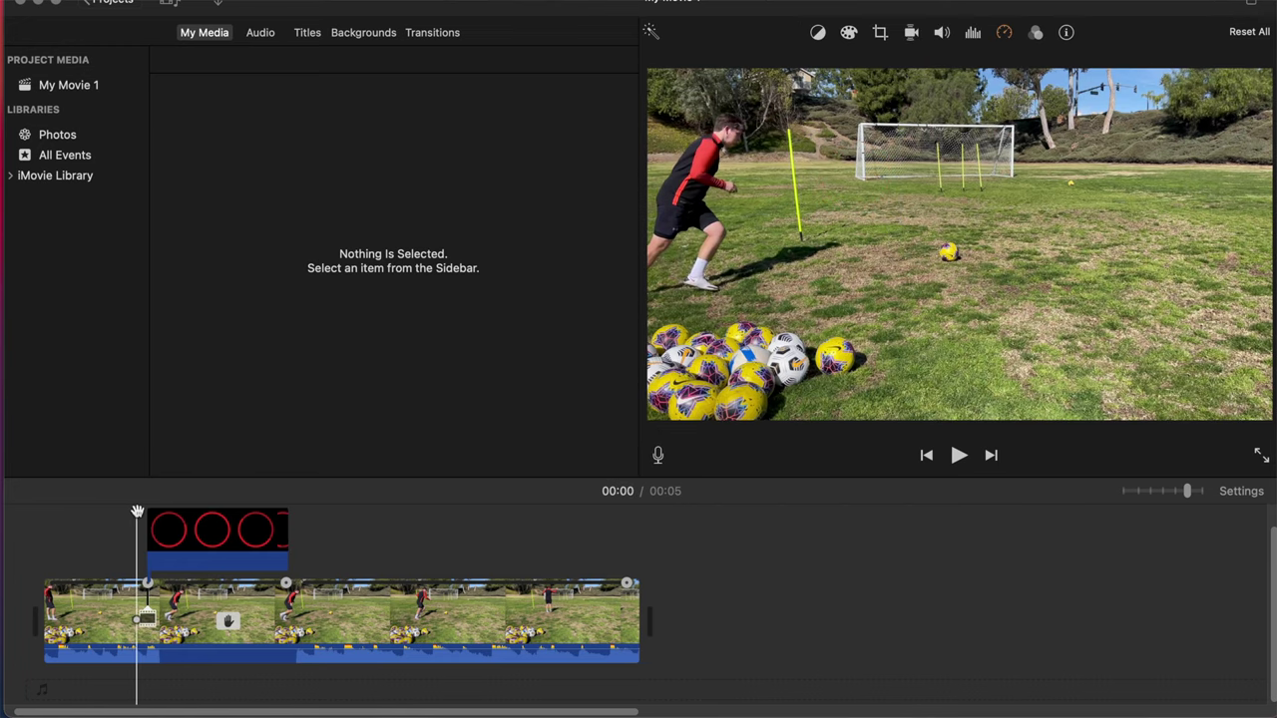
pyautogui.press('space')
pyautogui.press('space')
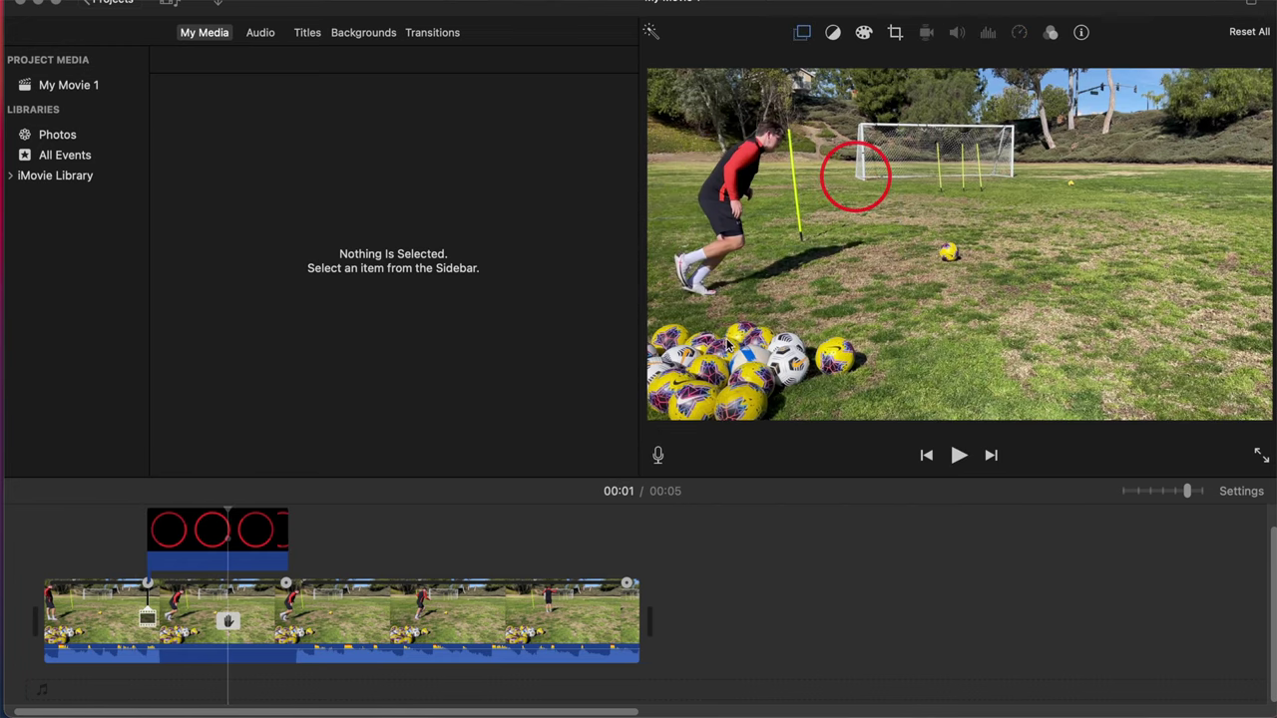
# Step: Enlarge the circle overlay and position it around the player in the freeze frame, then play back the movie
pyautogui.click(185, 529)
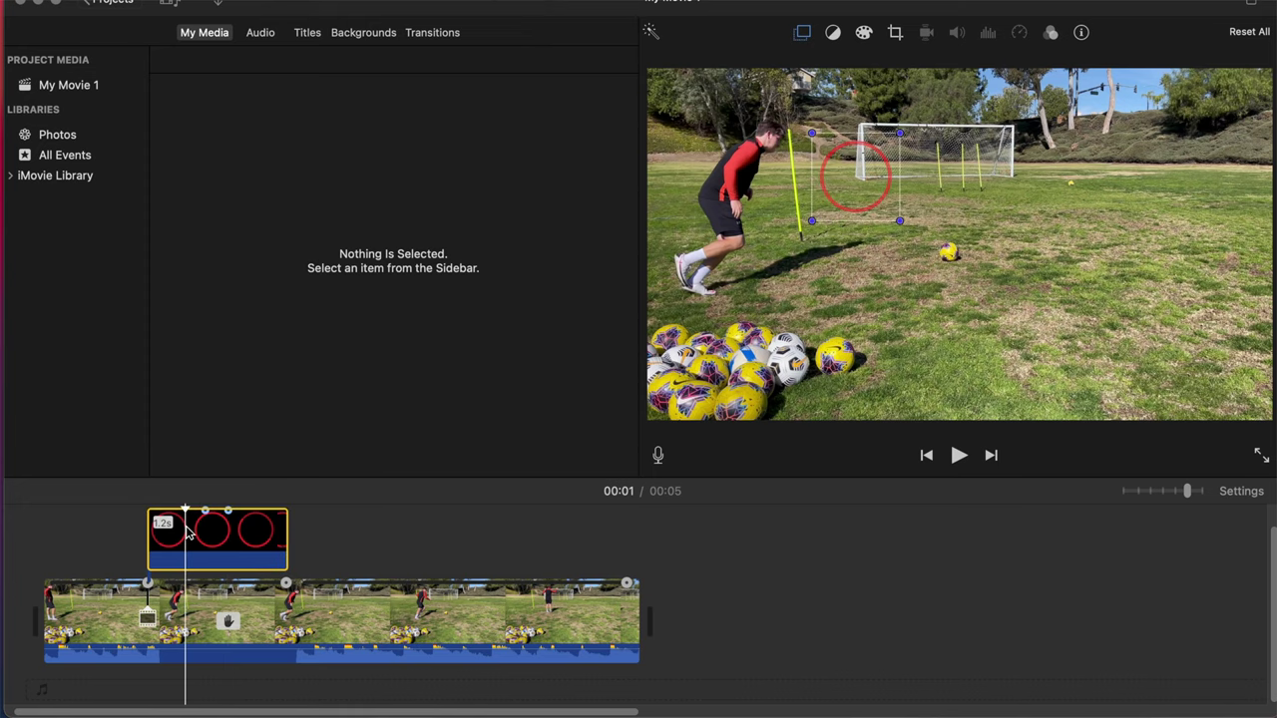
pyautogui.moveTo(842, 217); pyautogui.dragTo(933, 361)
pyautogui.moveTo(784, 324)
pyautogui.mouseDown()
pyautogui.moveTo(723, 328)
pyautogui.moveTo(726, 299)
pyautogui.moveTo(795, 319)
pyautogui.mouseUp()
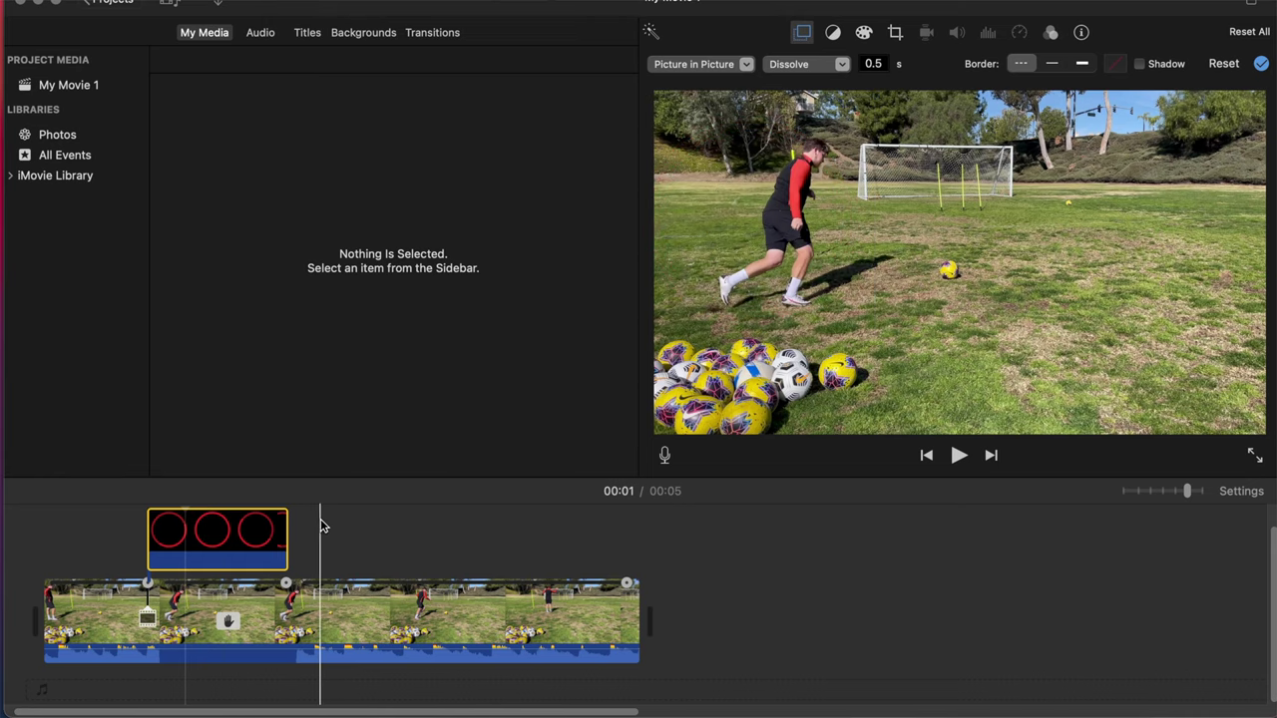
pyautogui.click(91, 525)
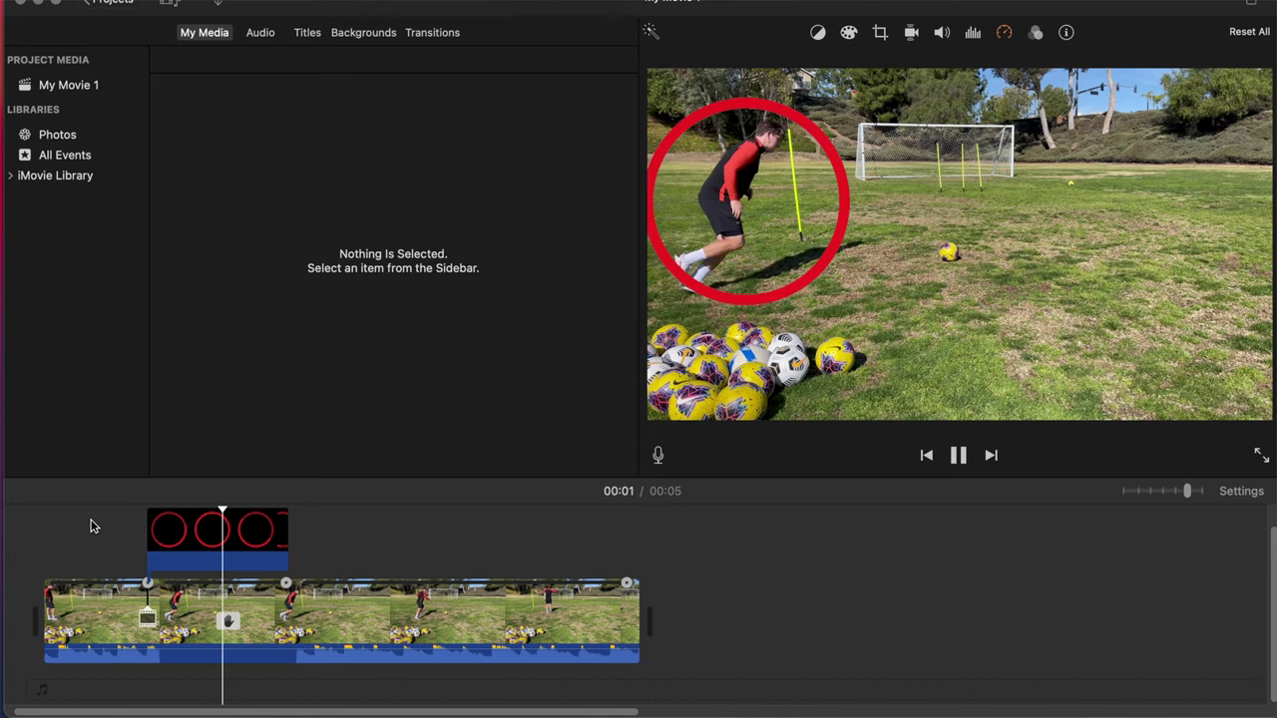
pyautogui.press('space')
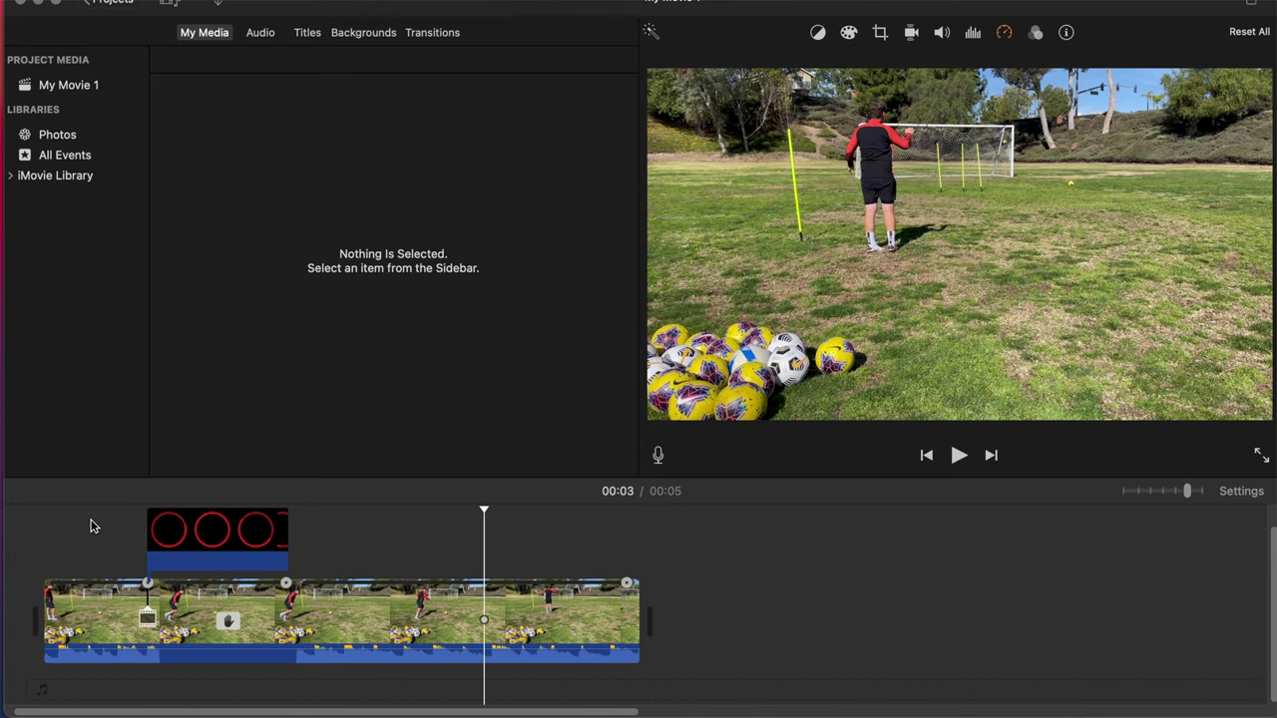